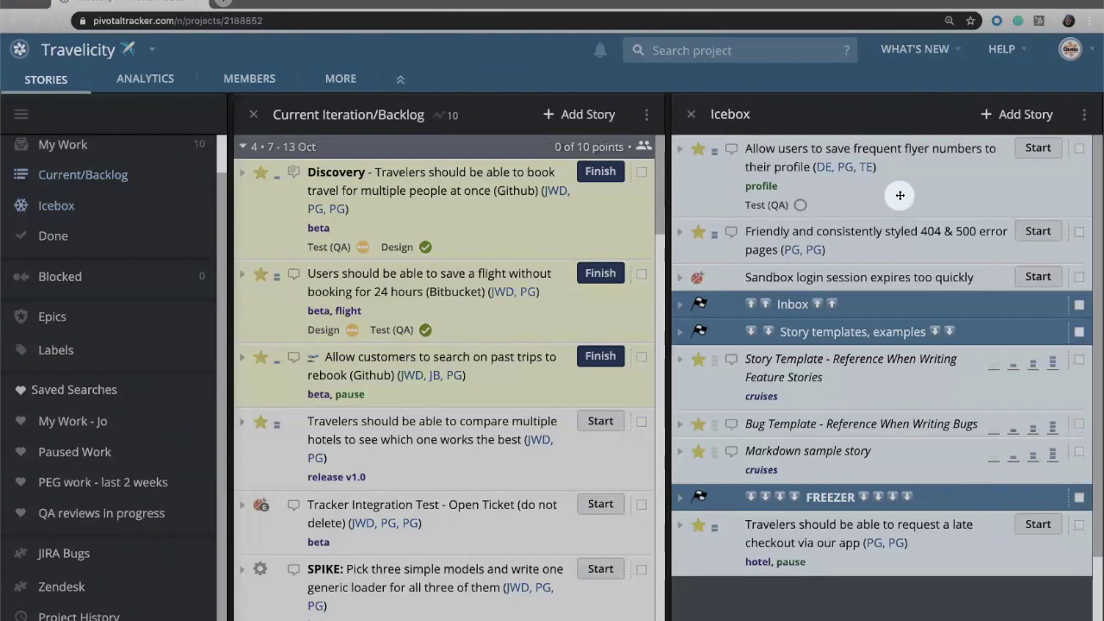
# Move the frequent flyer story into the current iteration
pyautogui.moveTo(900, 195); pyautogui.dragTo(475, 357)
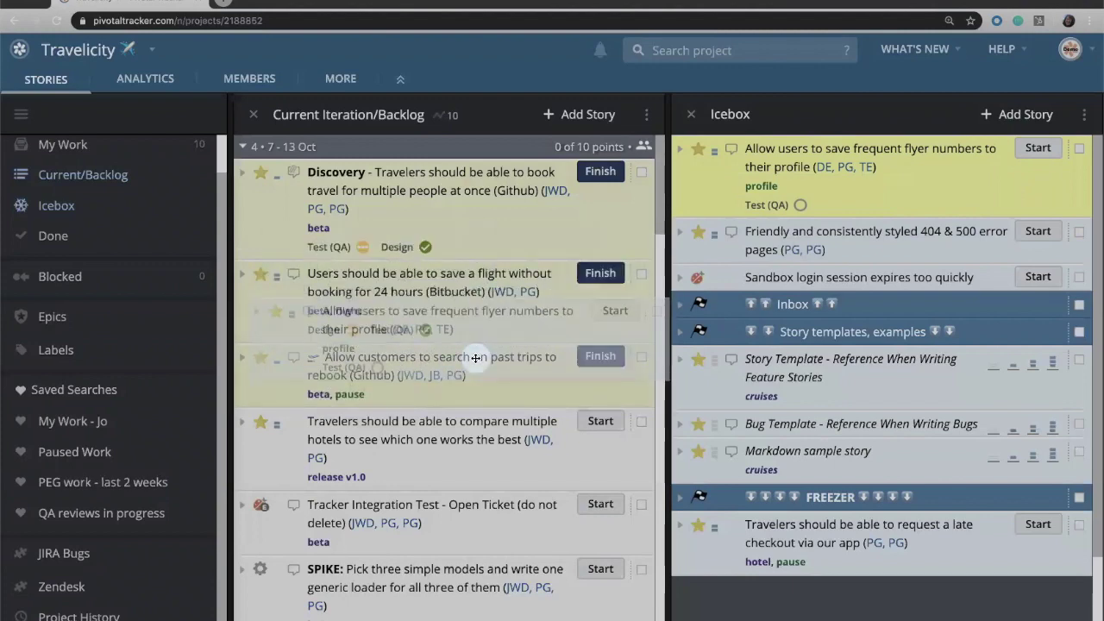
pyautogui.moveTo(476, 358); pyautogui.dragTo(472, 407)
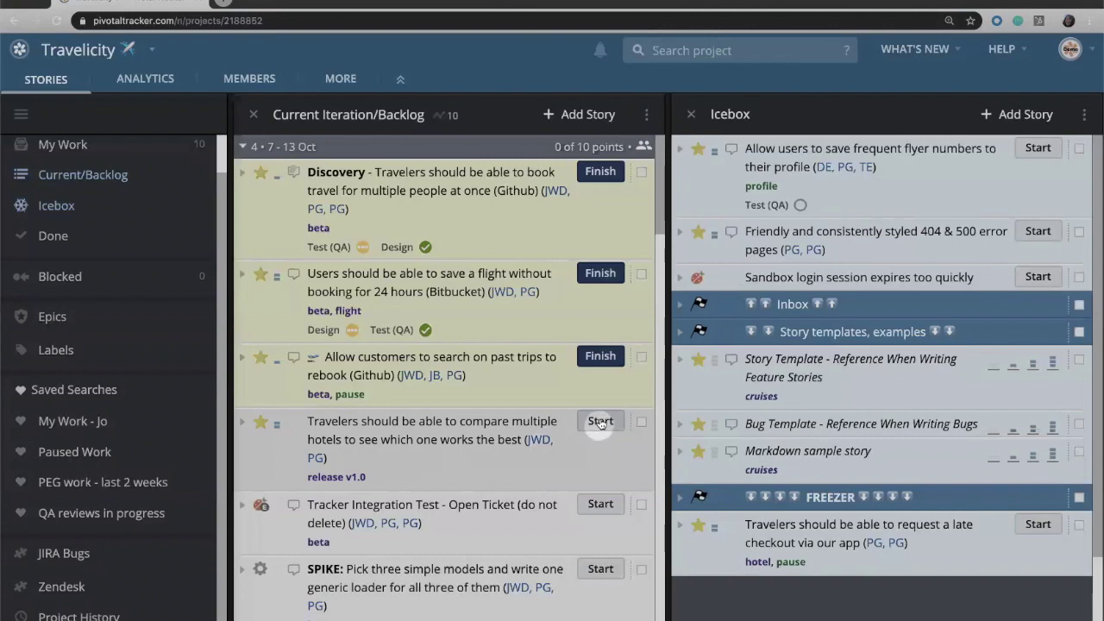
pyautogui.scroll(-1, 501, 456)
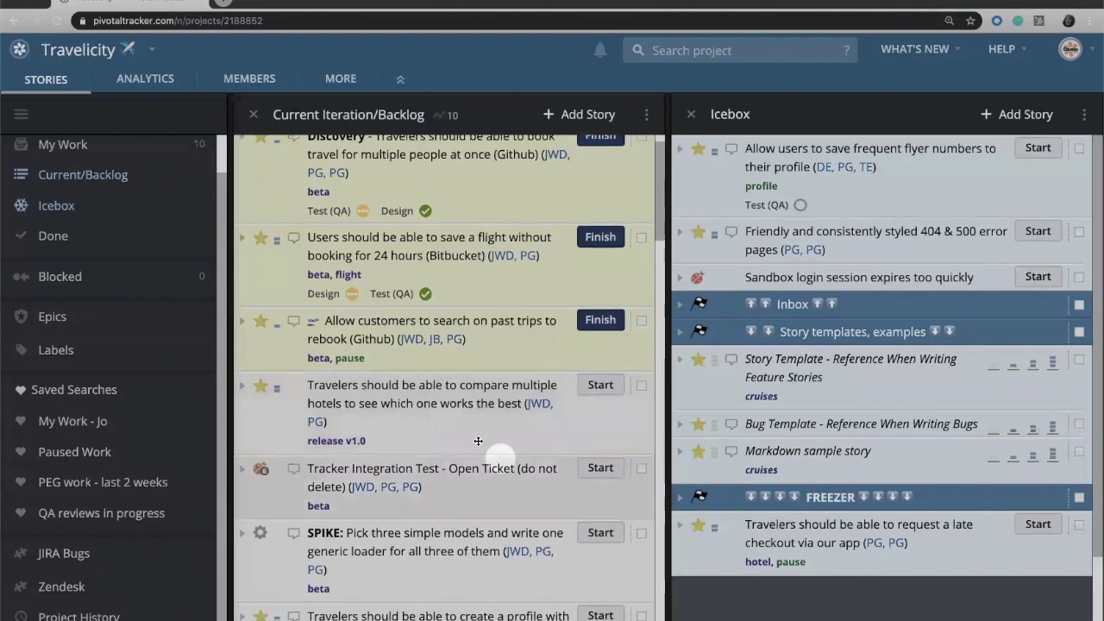
# Reset the compare-multiple-hotels story to Unestimated, then give it a new point estimate
pyautogui.click(245, 386)
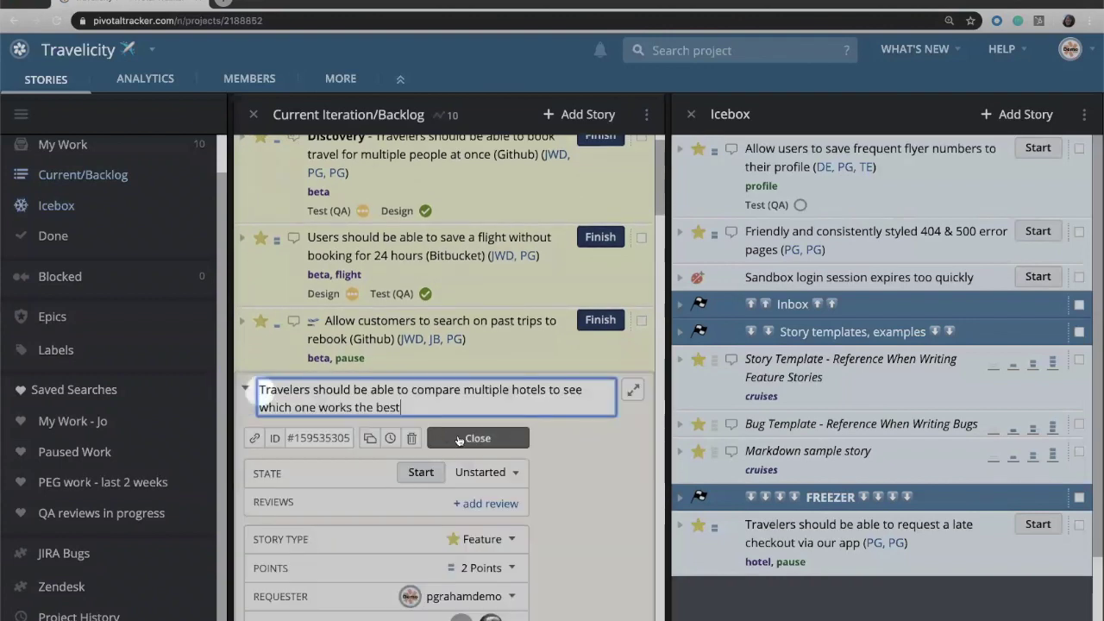
pyautogui.click(486, 569)
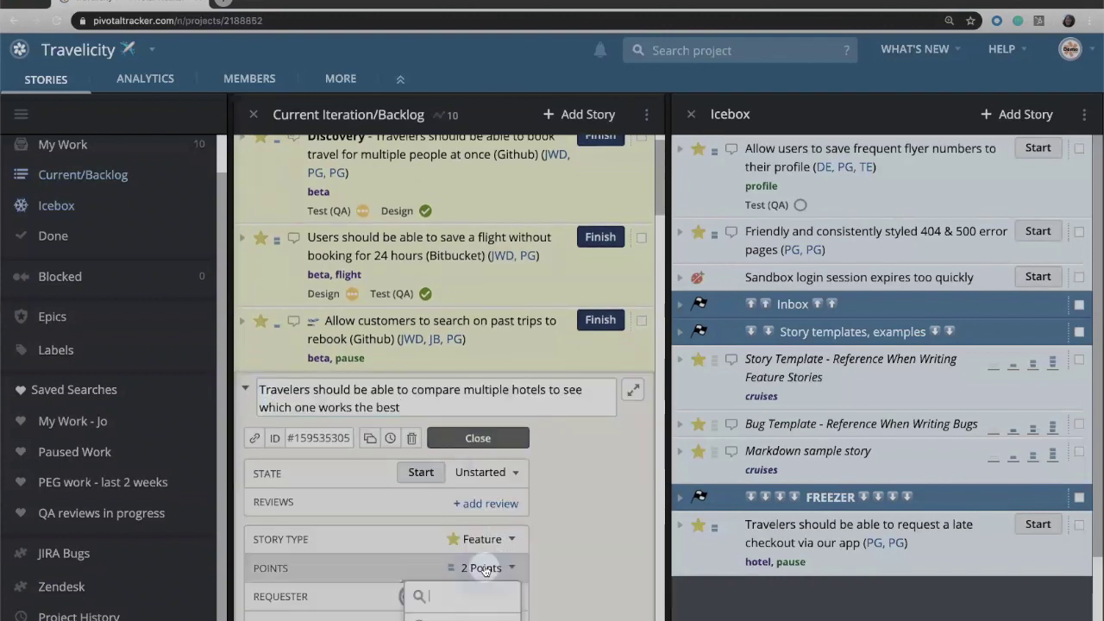
pyautogui.click(423, 599)
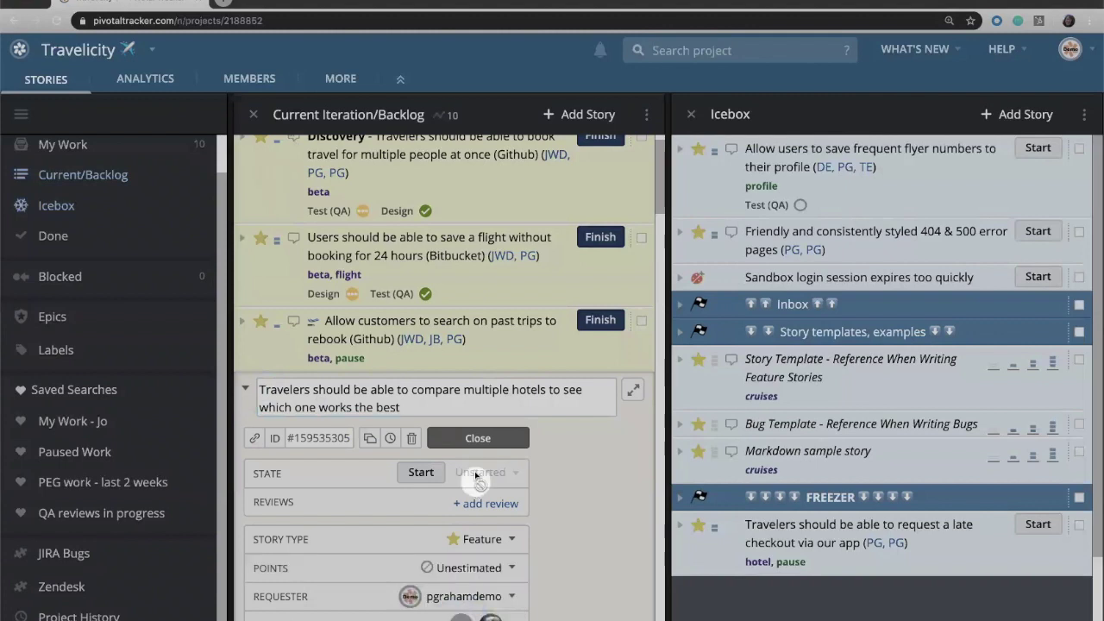
pyautogui.click(478, 438)
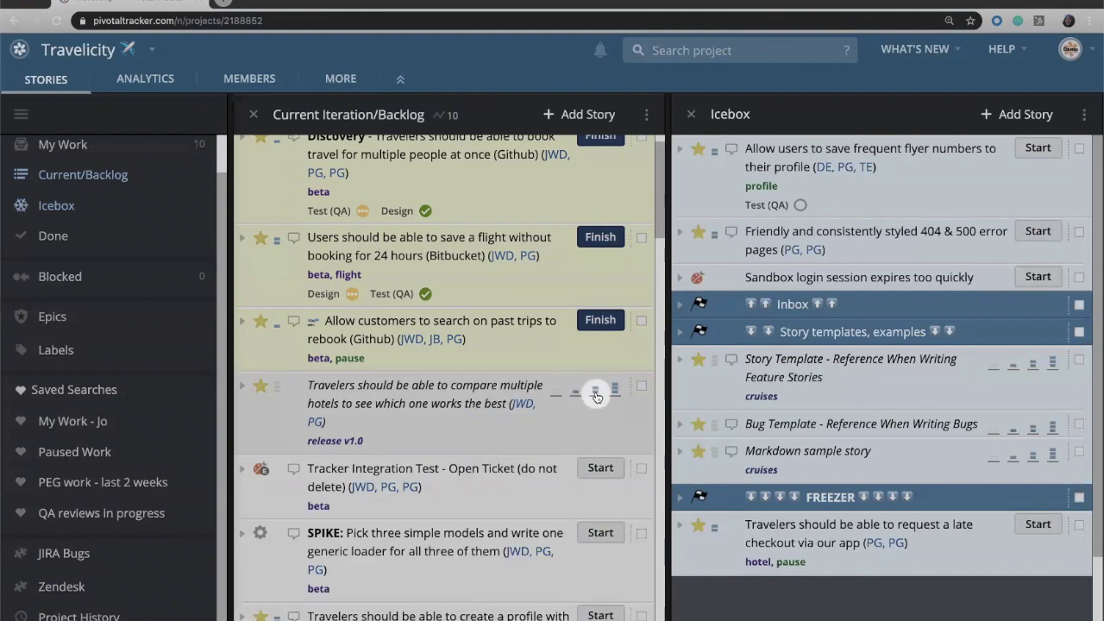
pyautogui.click(595, 393)
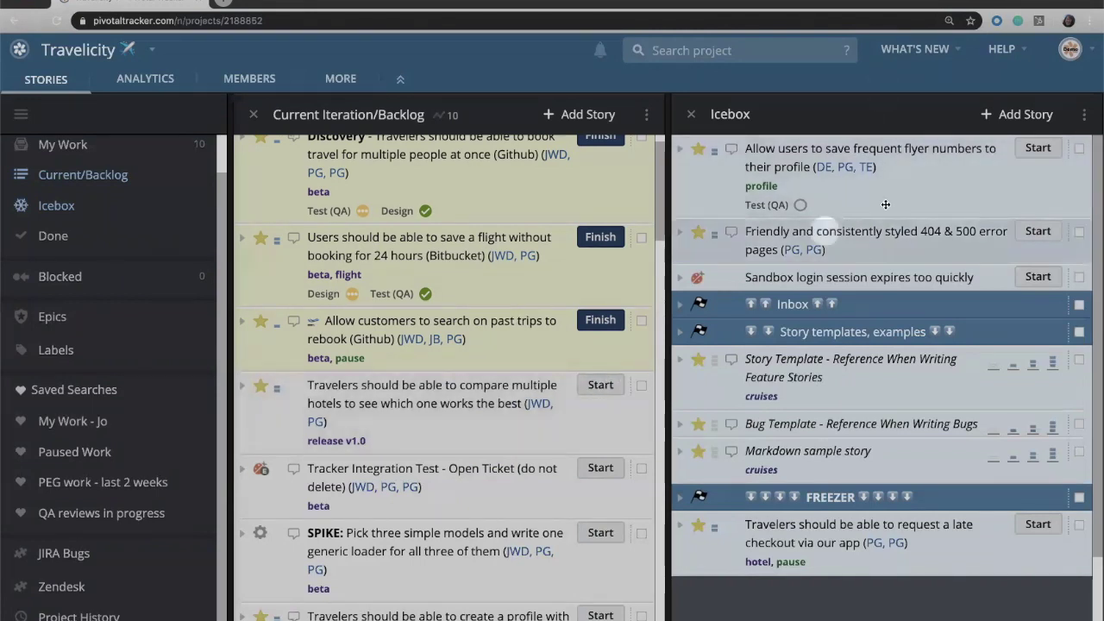
# Drag the frequent flyer story from the Icebox to the backlog, start it, and move it to the iteration's top
pyautogui.moveTo(897, 186); pyautogui.dragTo(434, 403)
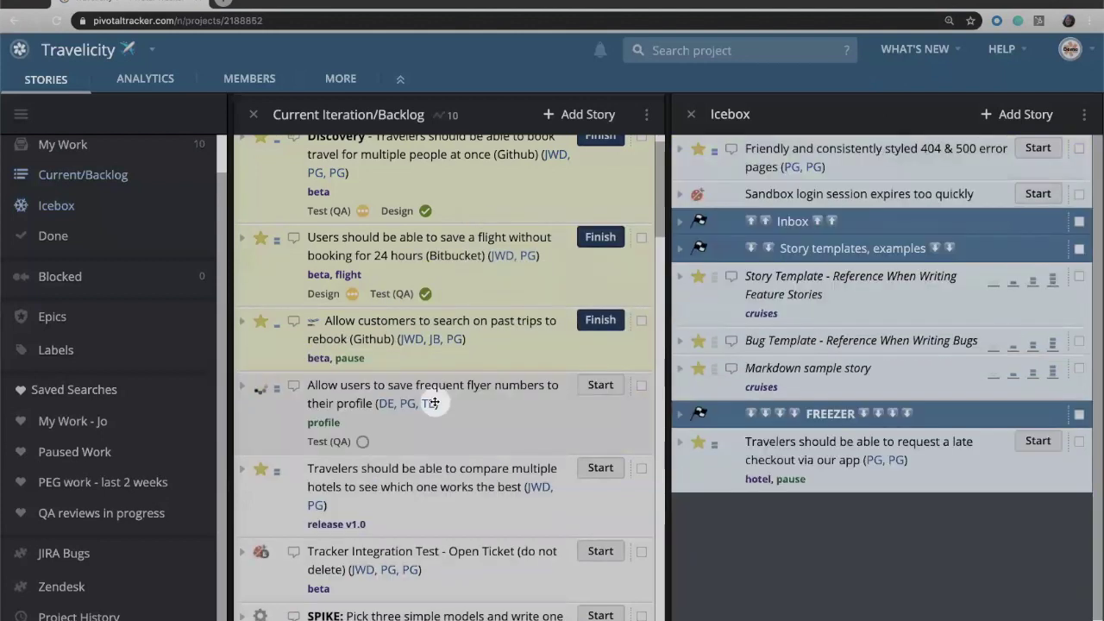
pyautogui.click(601, 385)
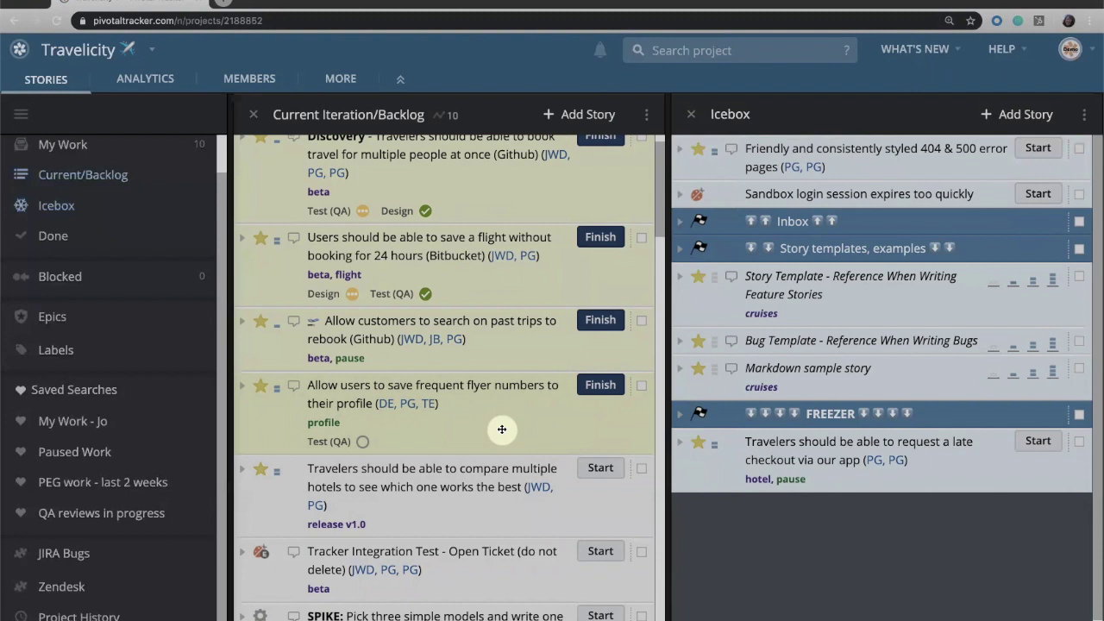
pyautogui.scroll(1, 501, 429)
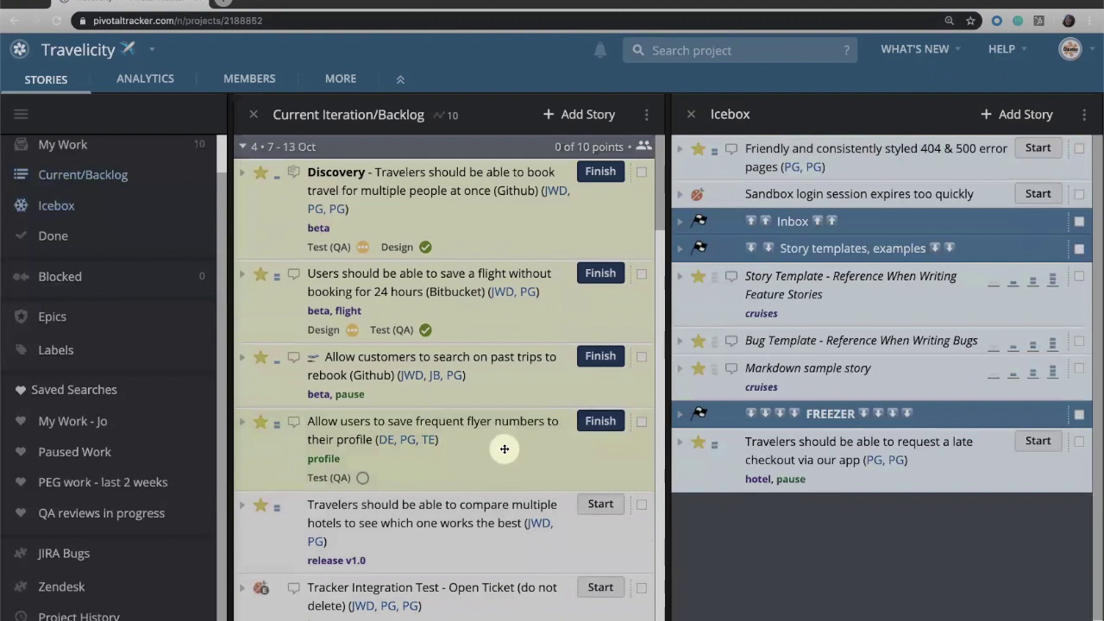
pyautogui.moveTo(505, 449); pyautogui.dragTo(521, 212)
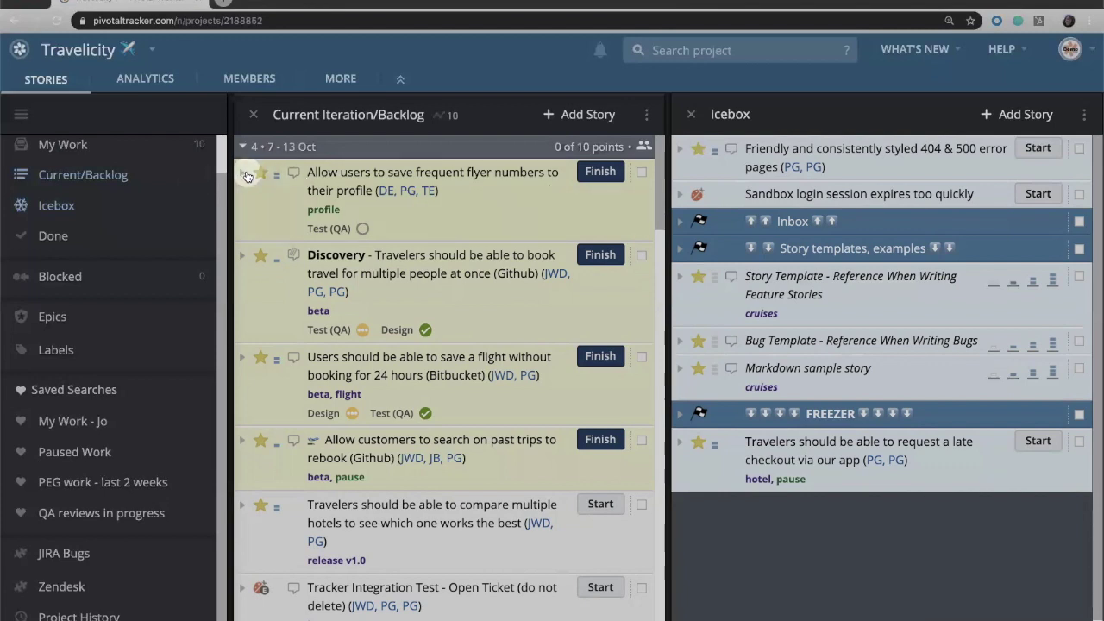
# Add a Code review with an assigned reviewer to the frequent flyer story
pyautogui.click(246, 175)
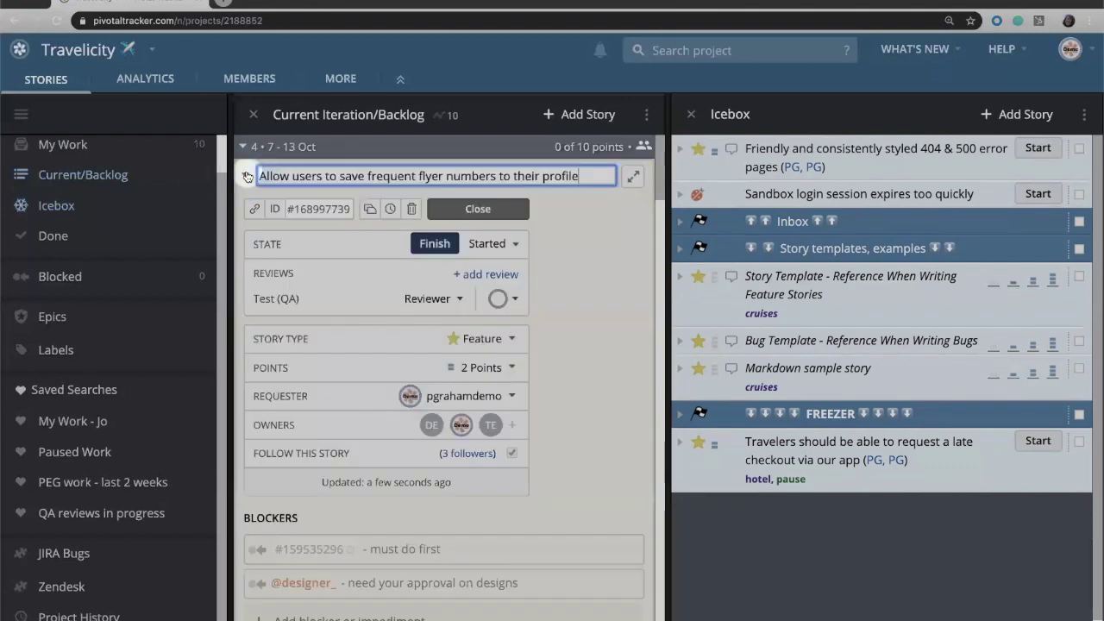
pyautogui.click(488, 276)
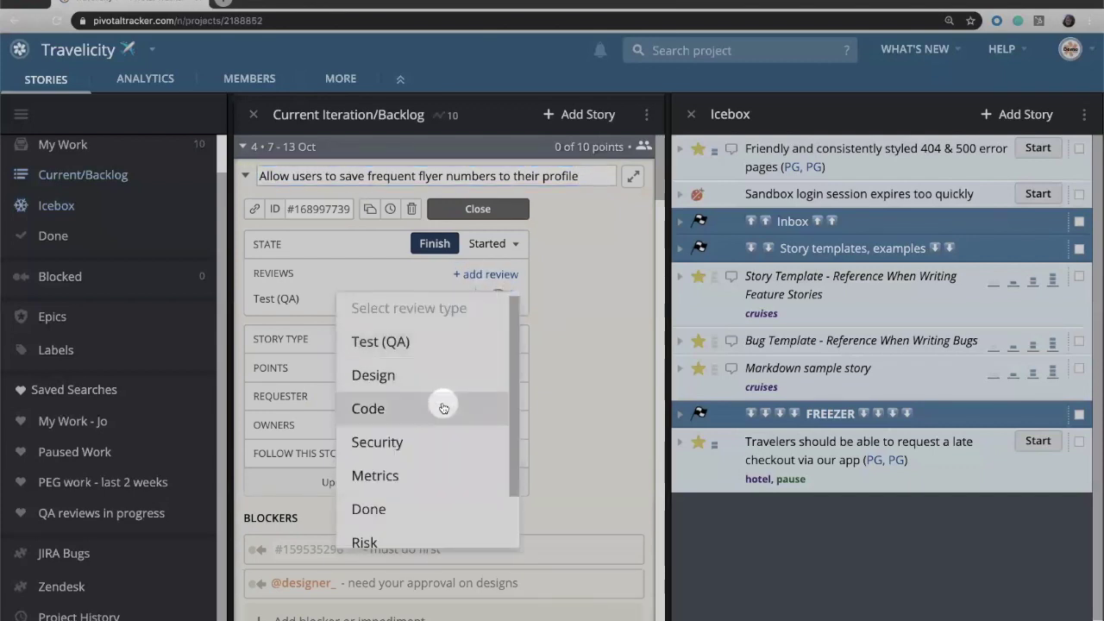
pyautogui.click(444, 408)
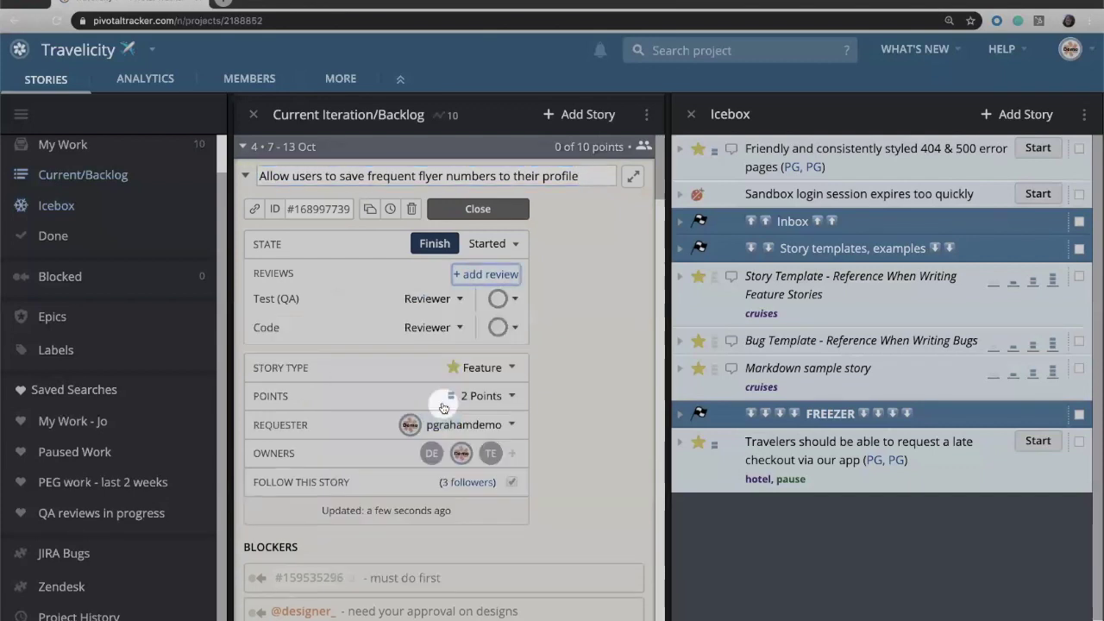
pyautogui.click(448, 331)
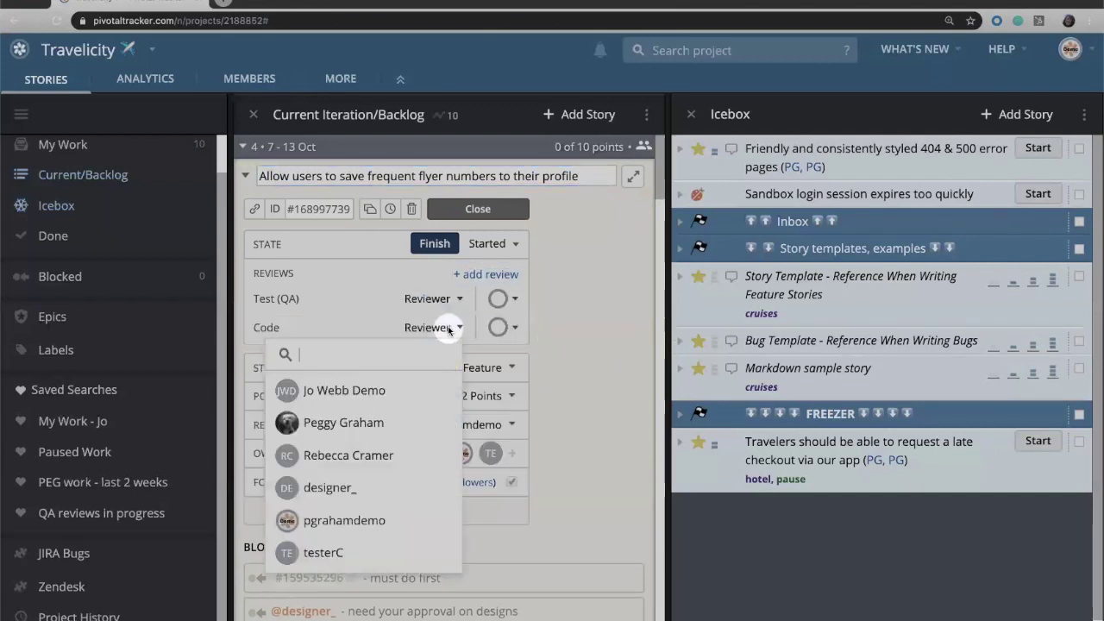
pyautogui.click(406, 431)
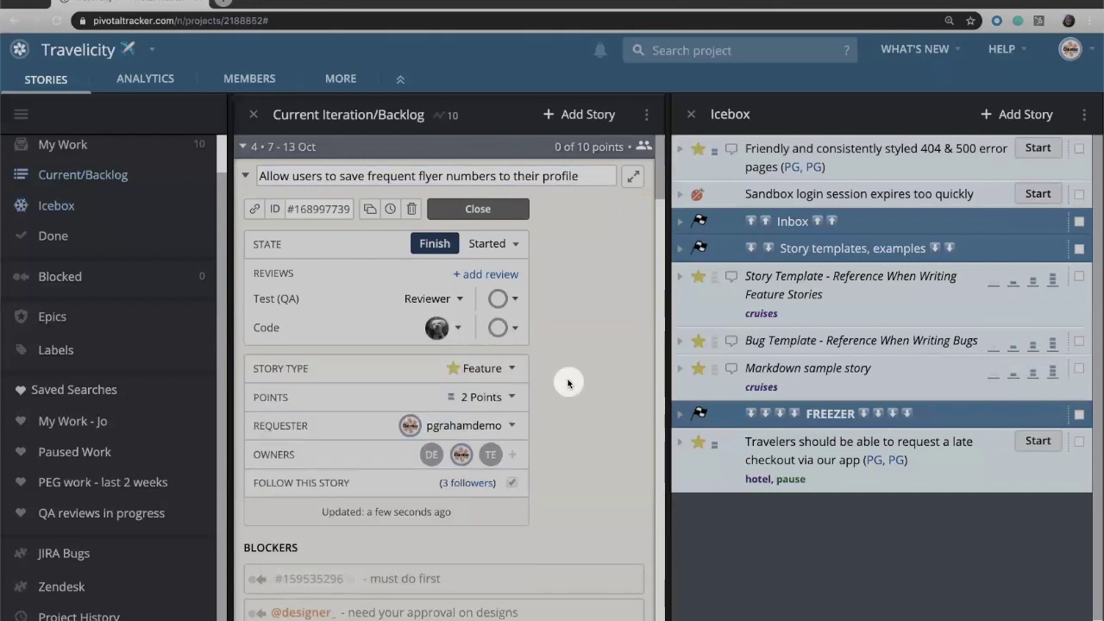
# Set the Code review to In review, then pass it with the comment 'it passed!'
pyautogui.click(506, 328)
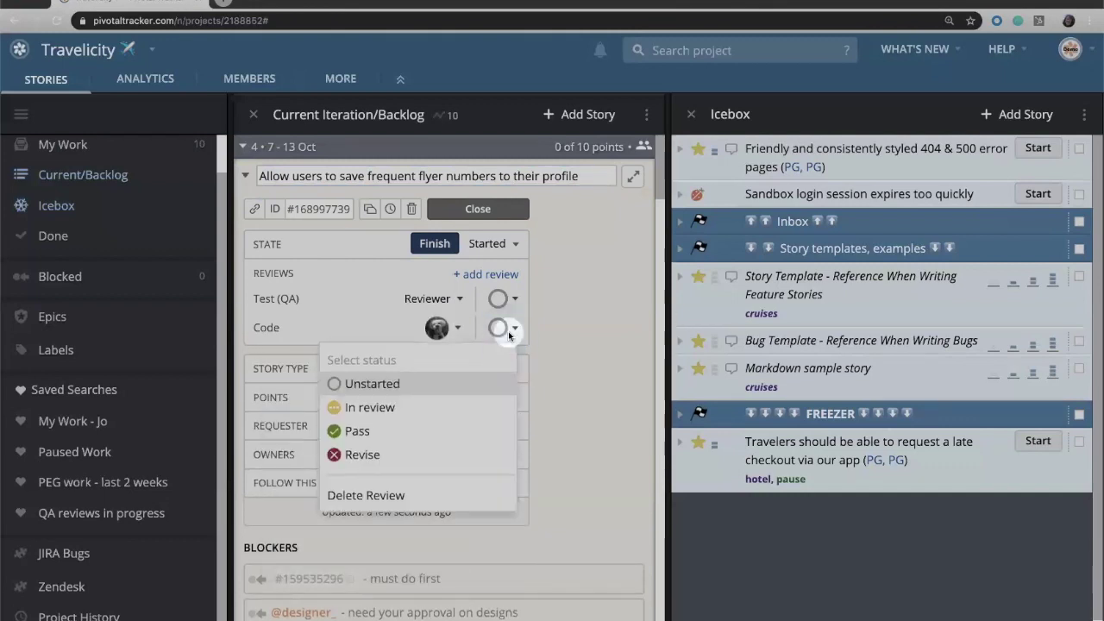
pyautogui.click(475, 387)
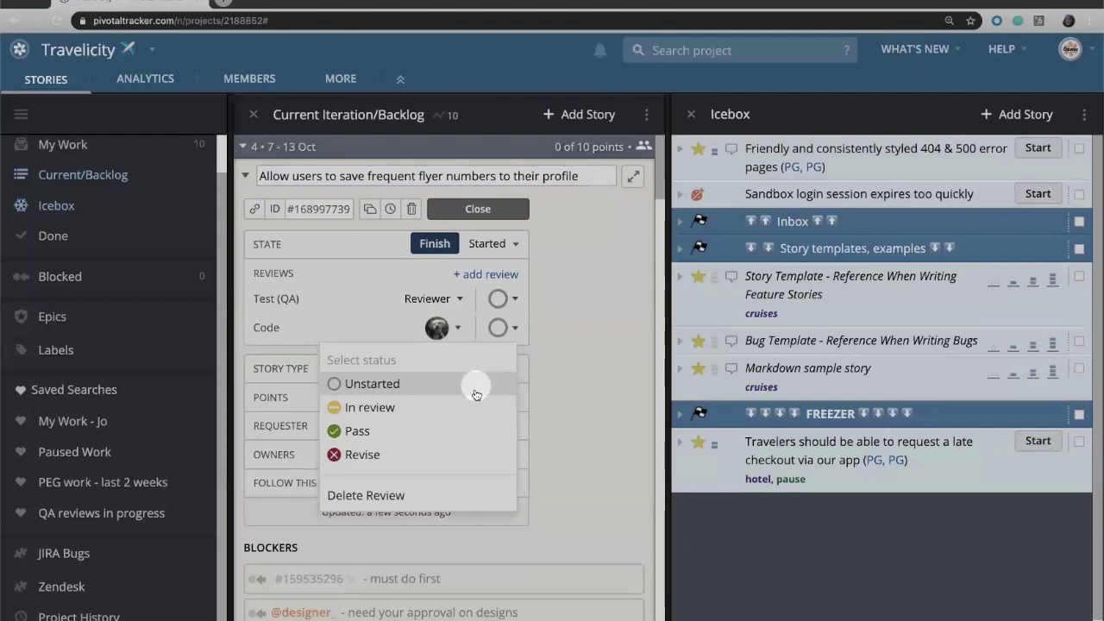
pyautogui.click(475, 407)
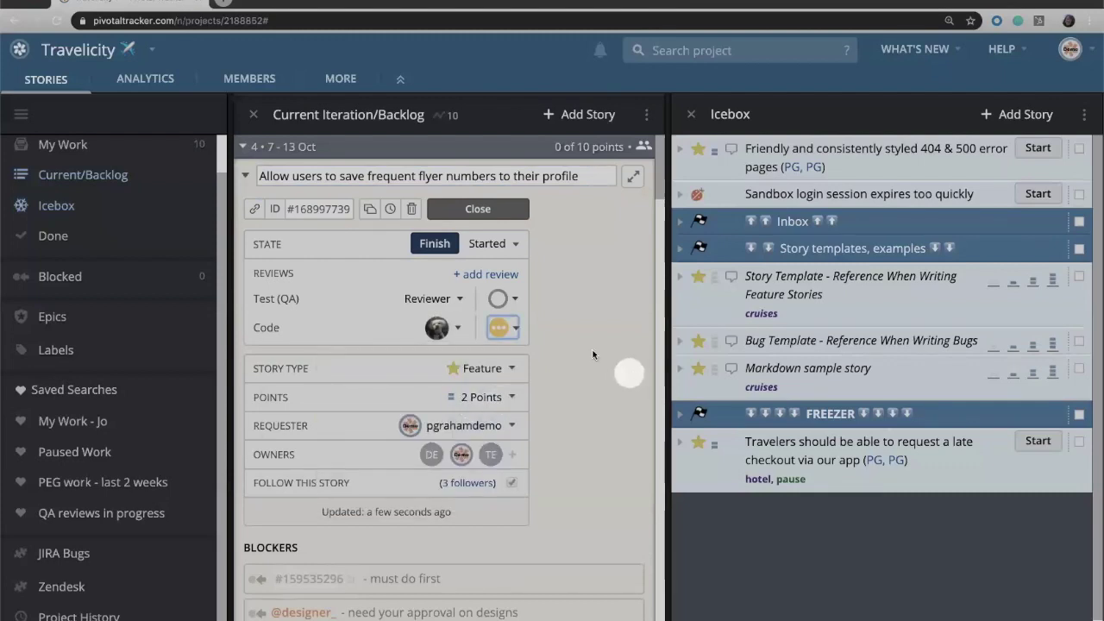
pyautogui.click(509, 329)
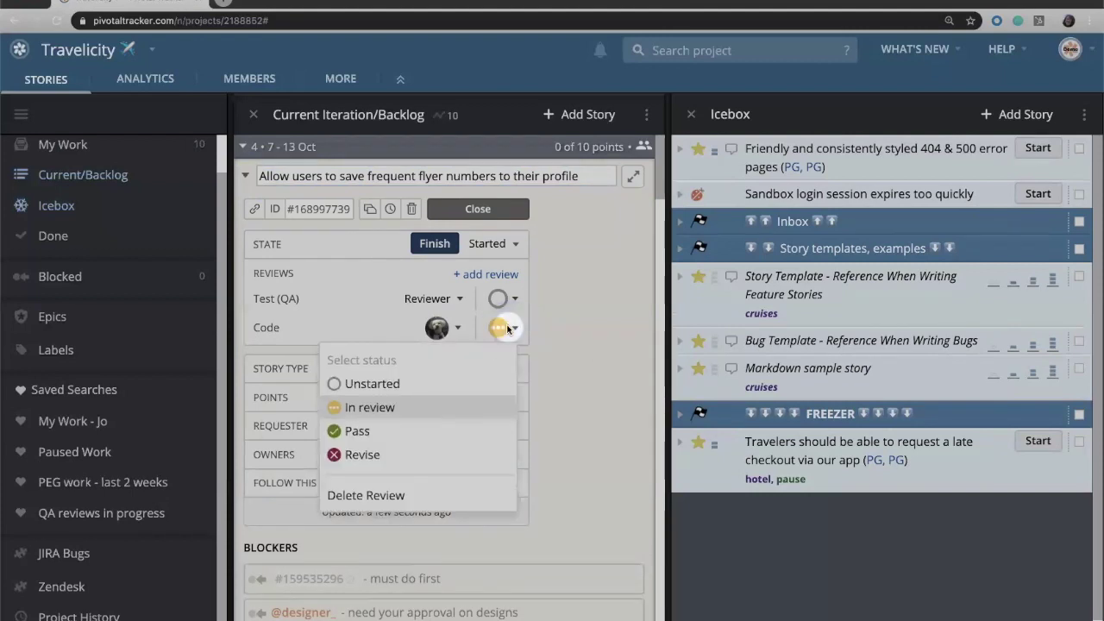
pyautogui.click(466, 443)
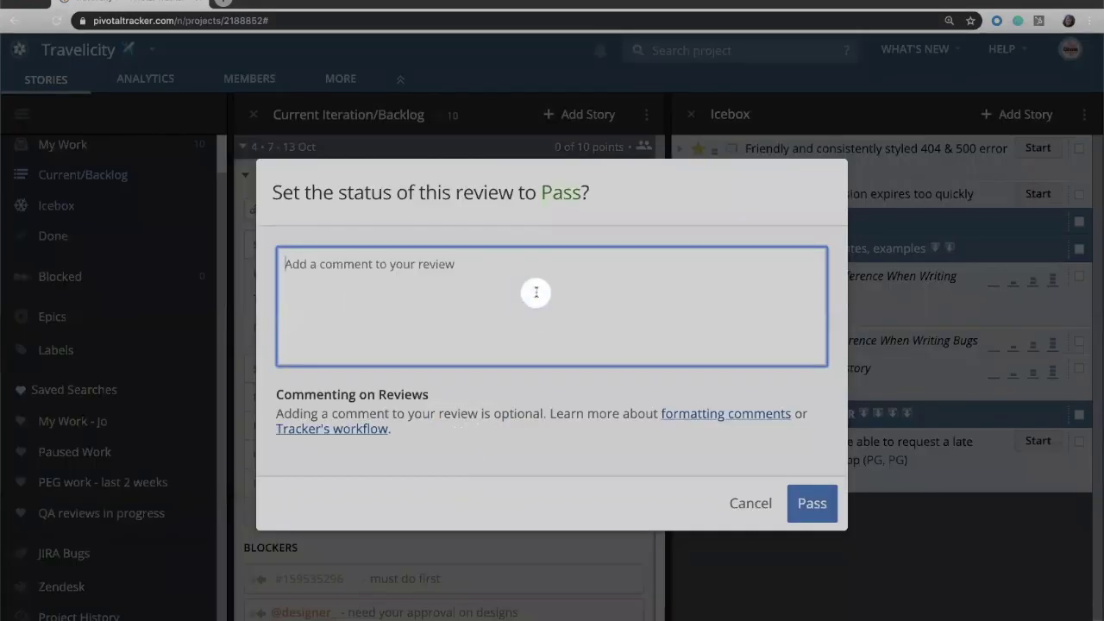
pyautogui.write('it passed!')
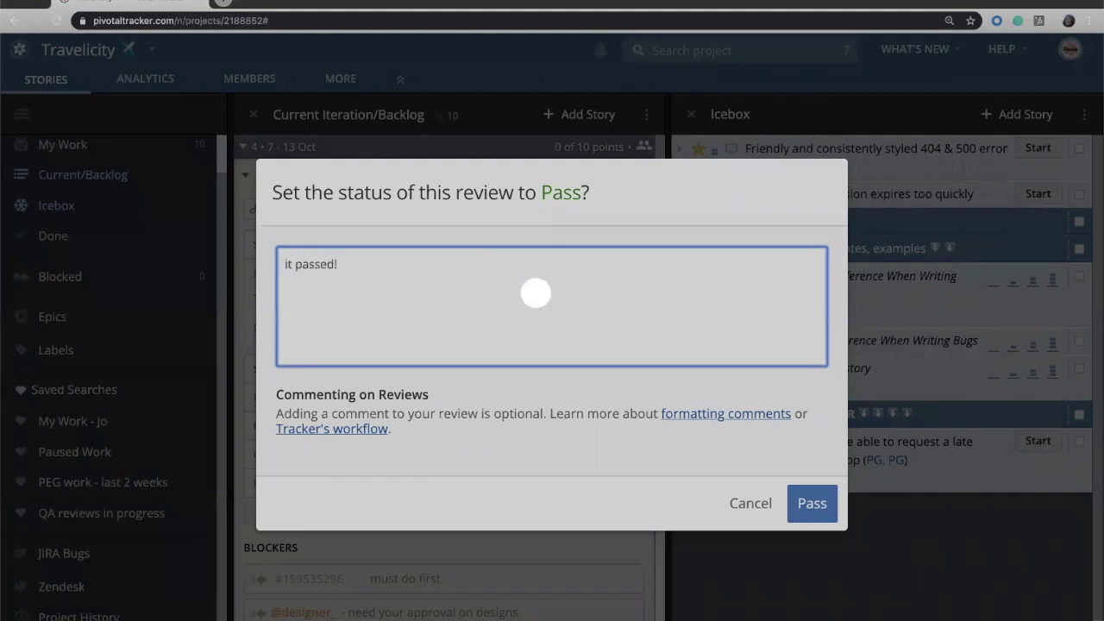
pyautogui.click(813, 503)
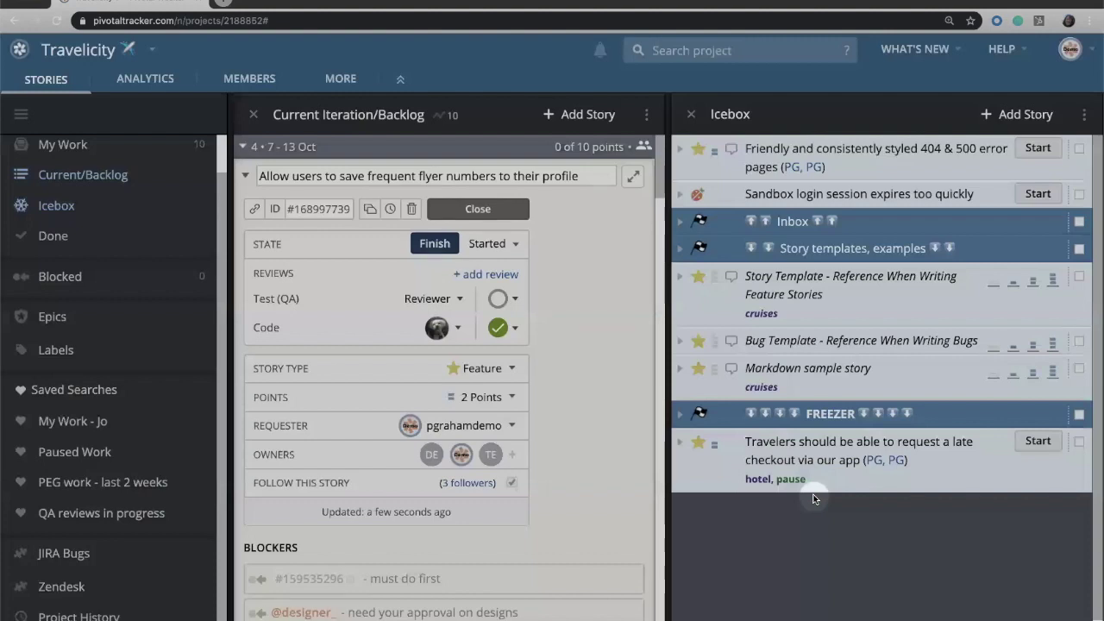
pyautogui.click(477, 210)
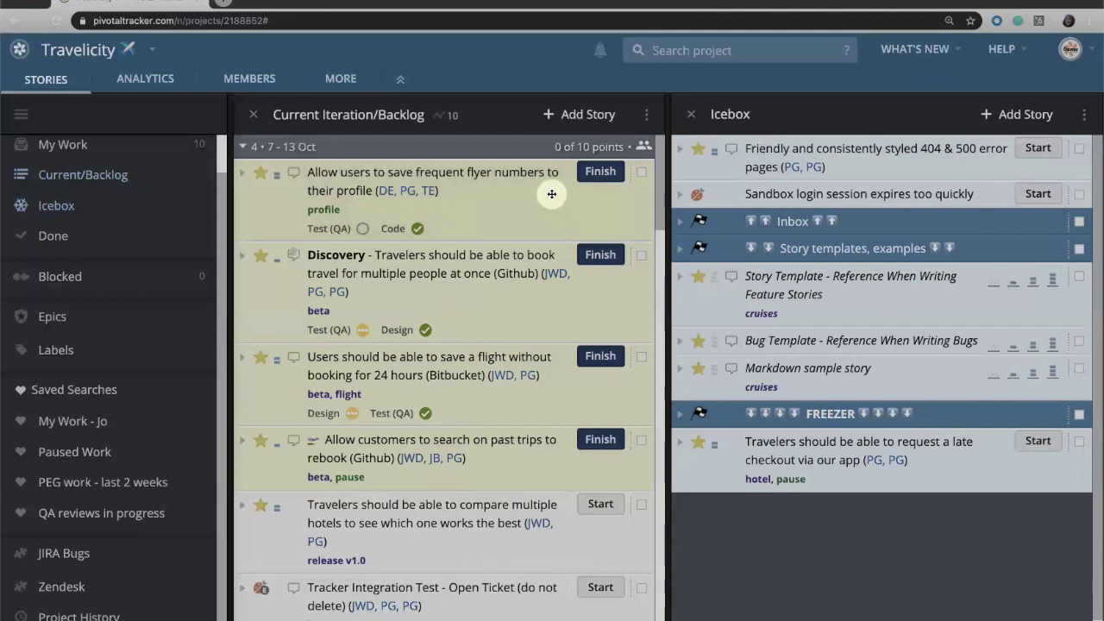
# Mark the frequent flyer story Finished and then Delivered for acceptance
pyautogui.click(599, 176)
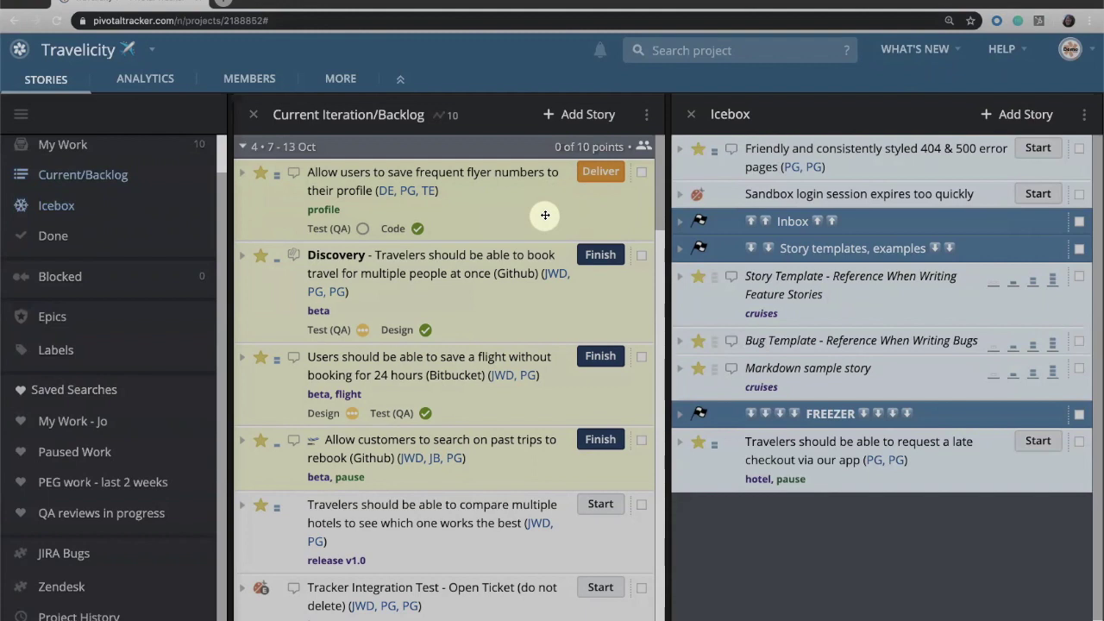
pyautogui.click(600, 174)
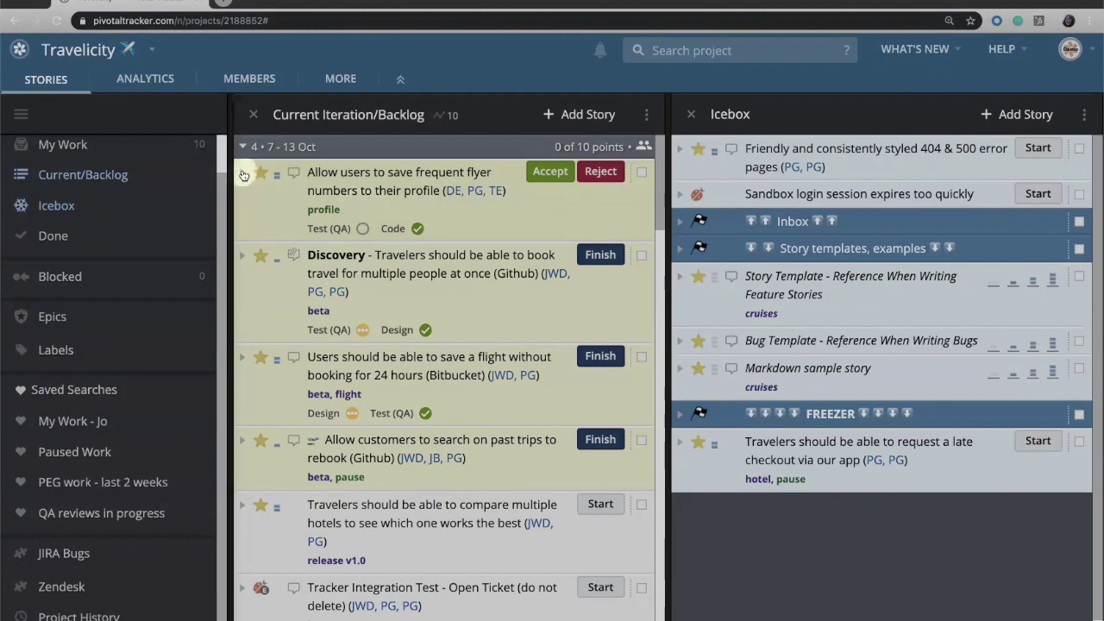
pyautogui.click(244, 175)
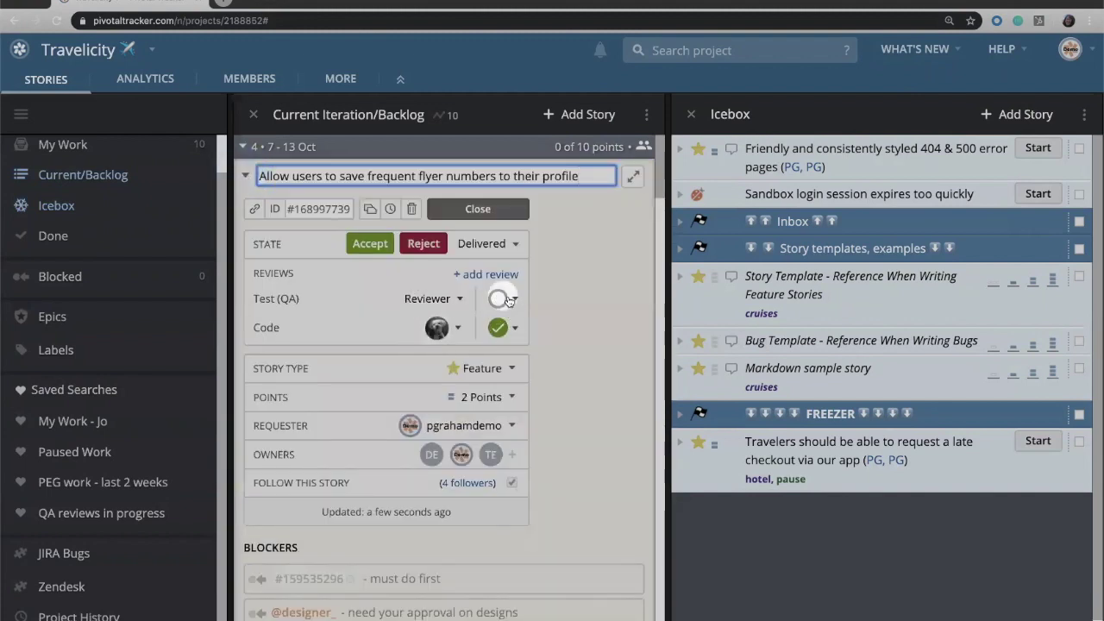
# Move the Test (QA) review to In review, then pass it with the comment 'looks good'
pyautogui.click(501, 298)
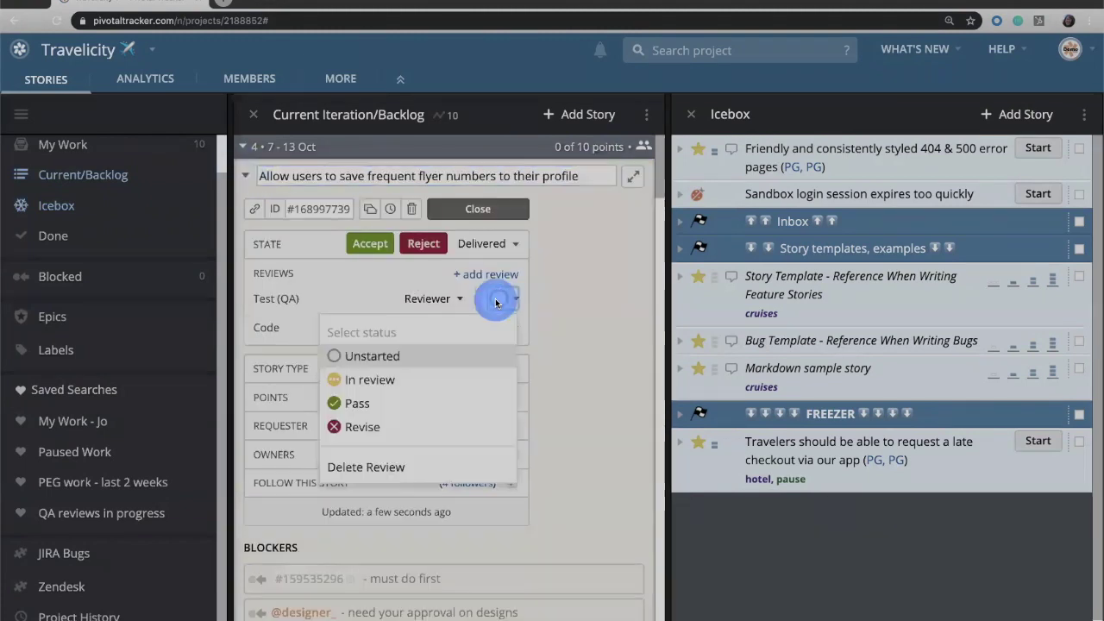
pyautogui.click(447, 377)
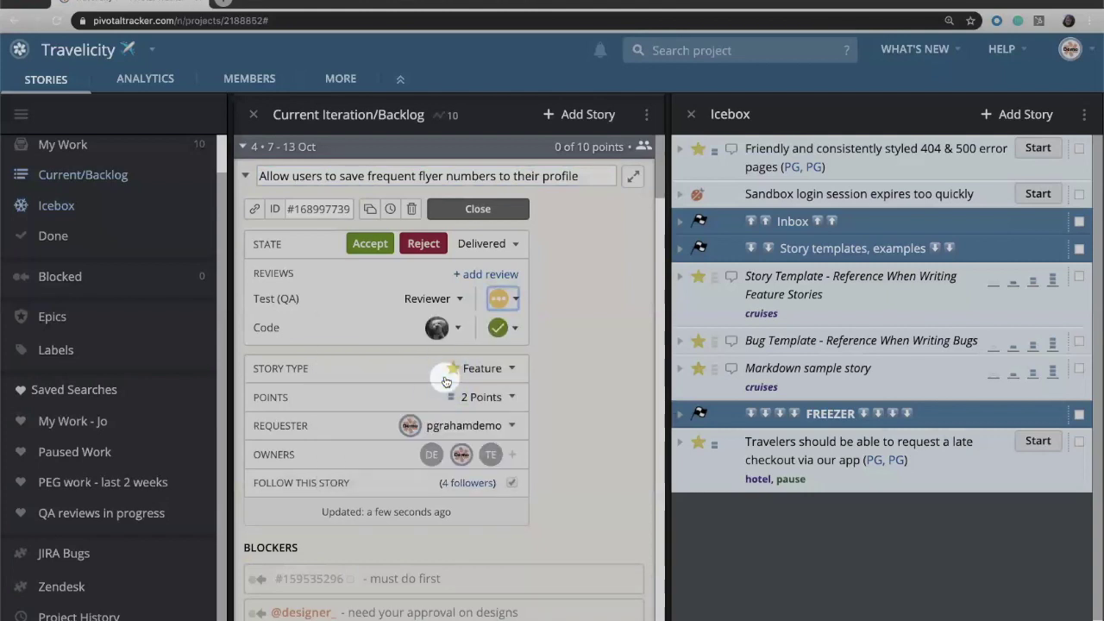
pyautogui.click(503, 298)
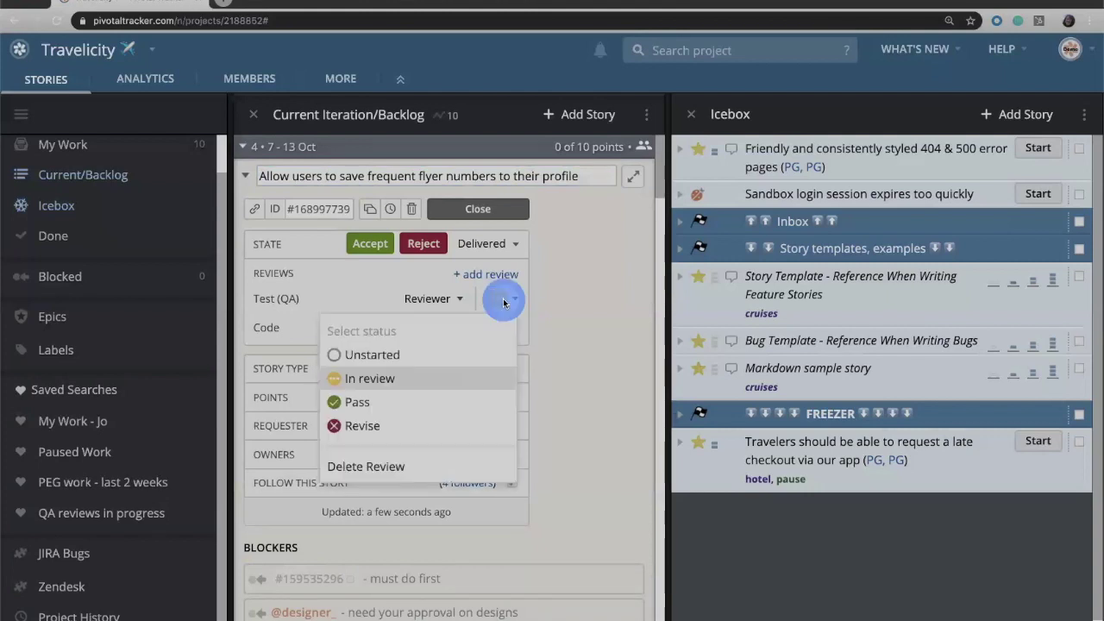
pyautogui.click(456, 401)
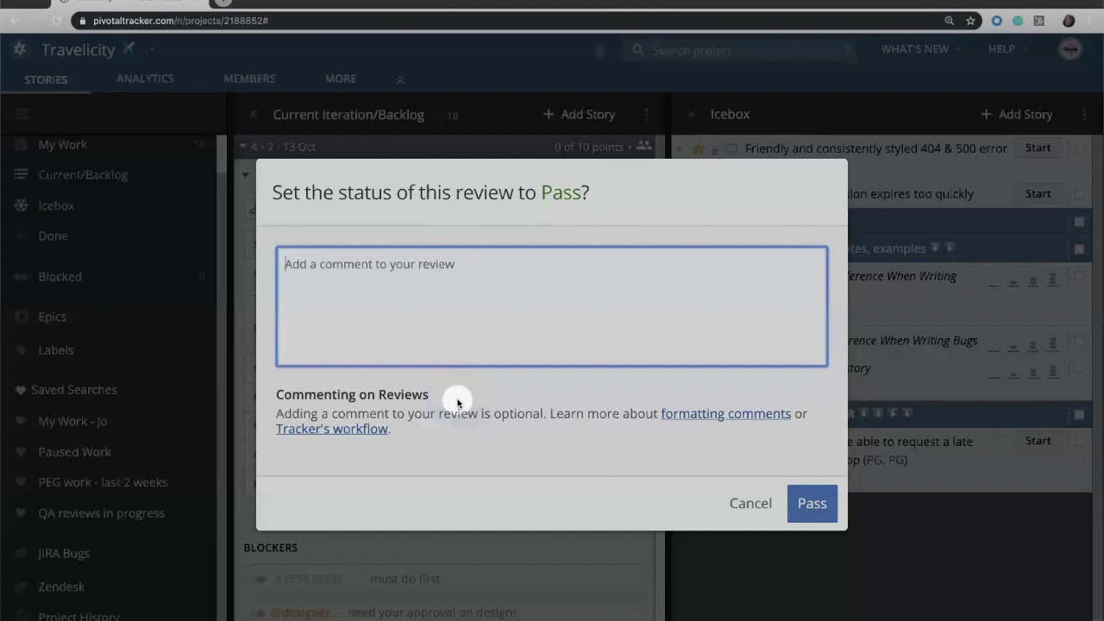
pyautogui.click(498, 285)
pyautogui.write('I')
pyautogui.write('ooks ')
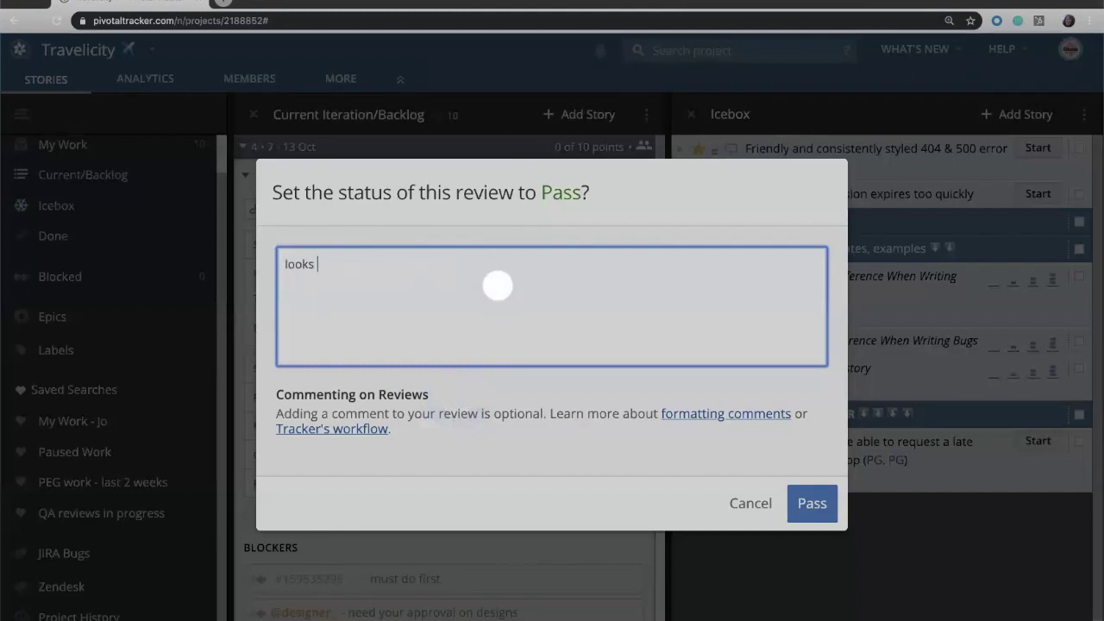
pyautogui.write('good')
pyautogui.click(812, 507)
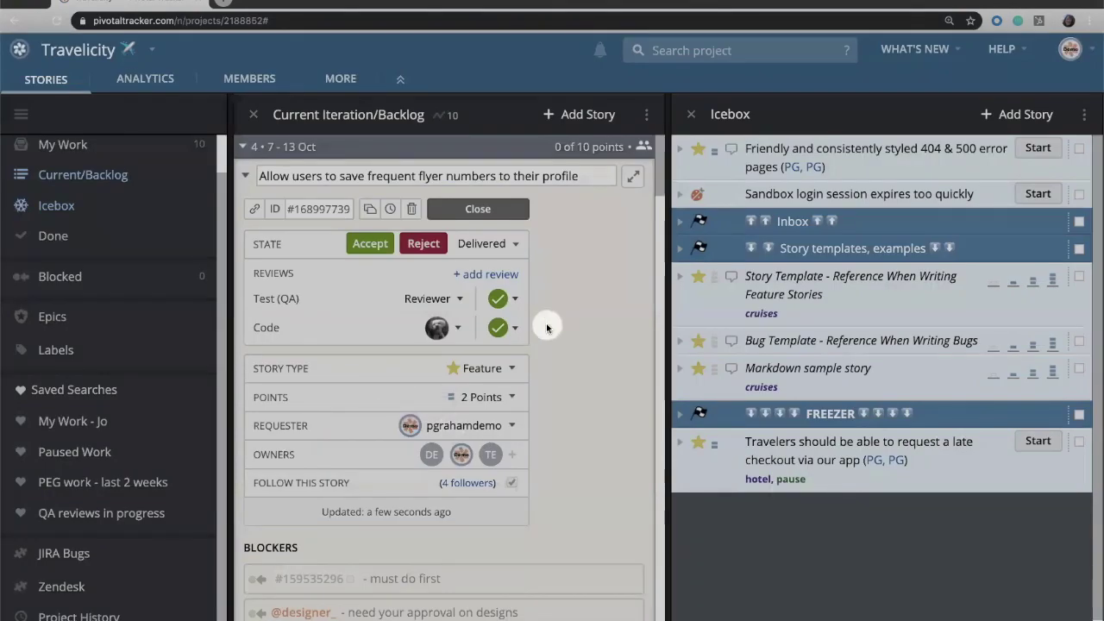
pyautogui.scroll(-8, 547, 328)
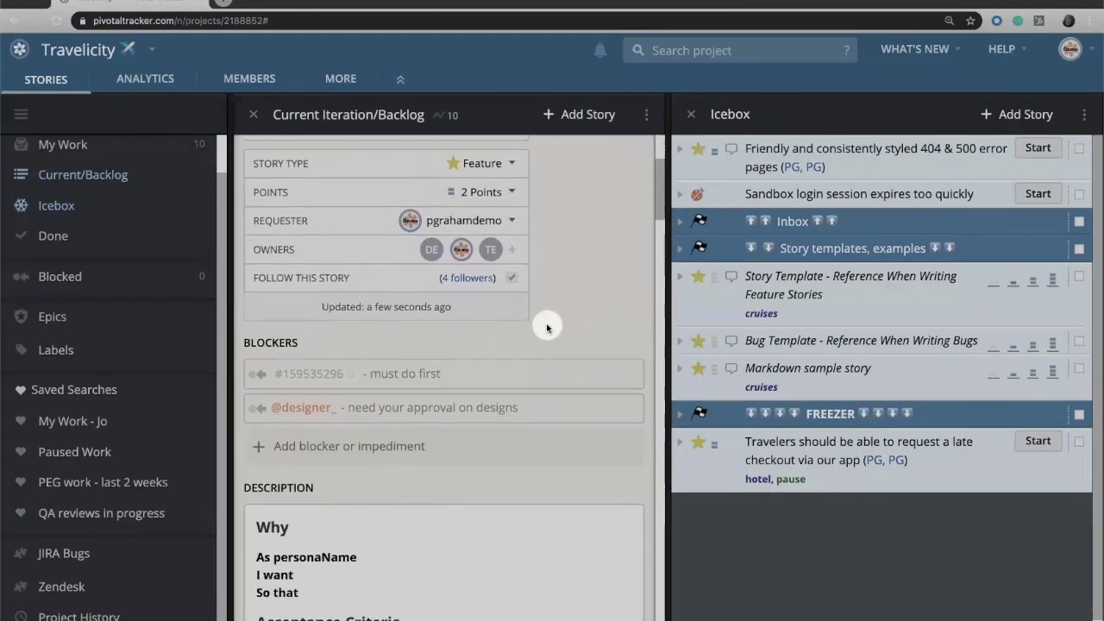
pyautogui.scroll(-5, 547, 328)
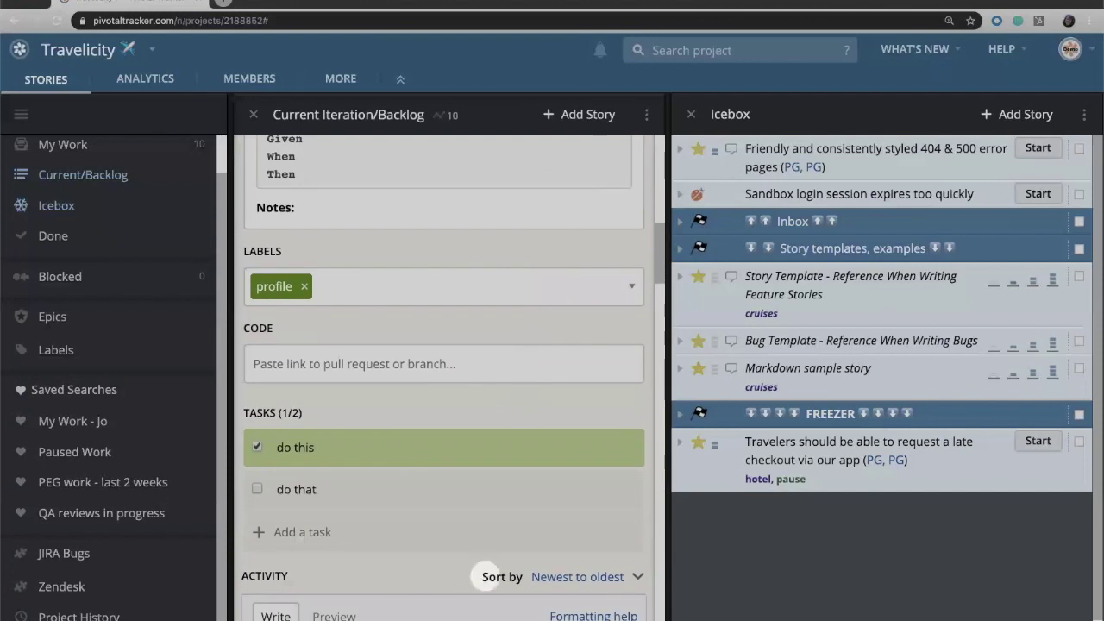
pyautogui.scroll(-4, 444, 516)
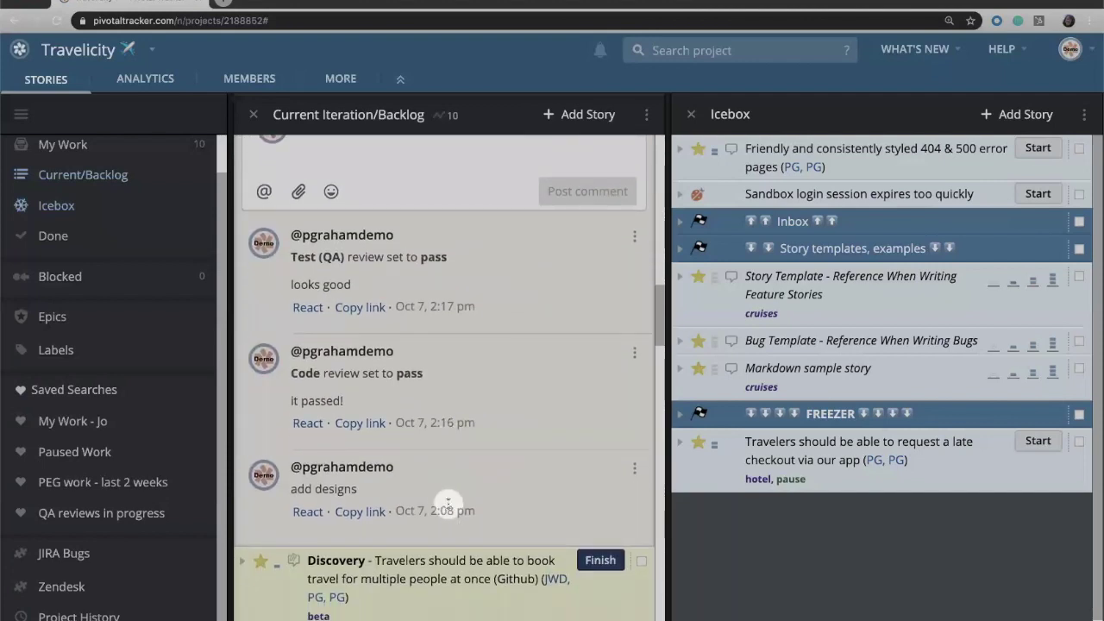
pyautogui.scroll(-3, 448, 503)
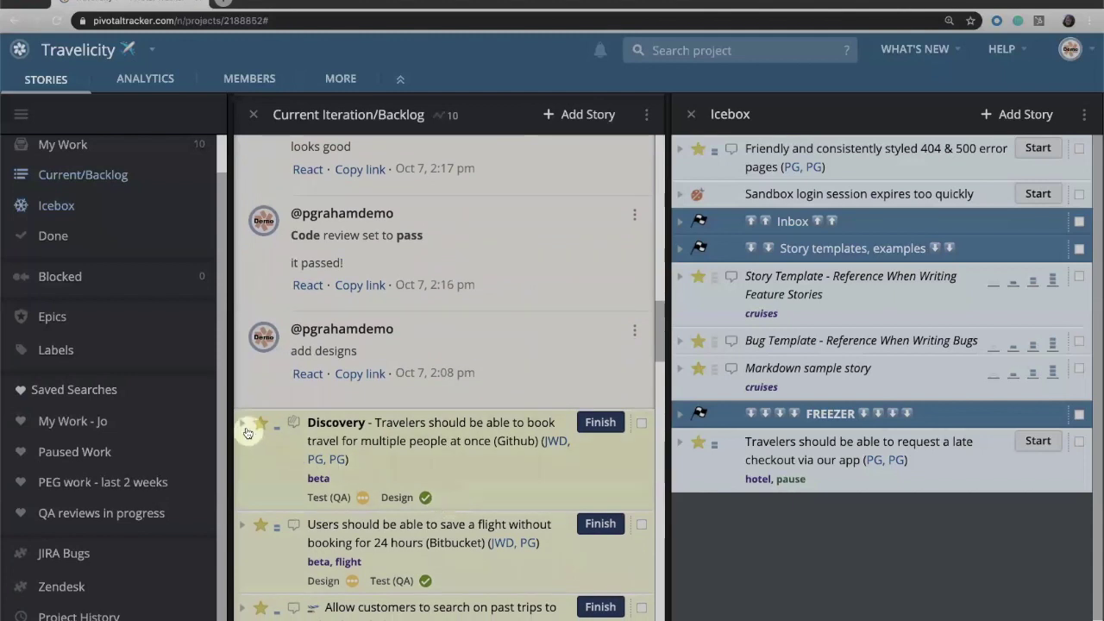
# Expand the Discovery story and reveal its second linked commit in the GitHub Activity section
pyautogui.click(246, 432)
pyautogui.scroll(-5, 467, 511)
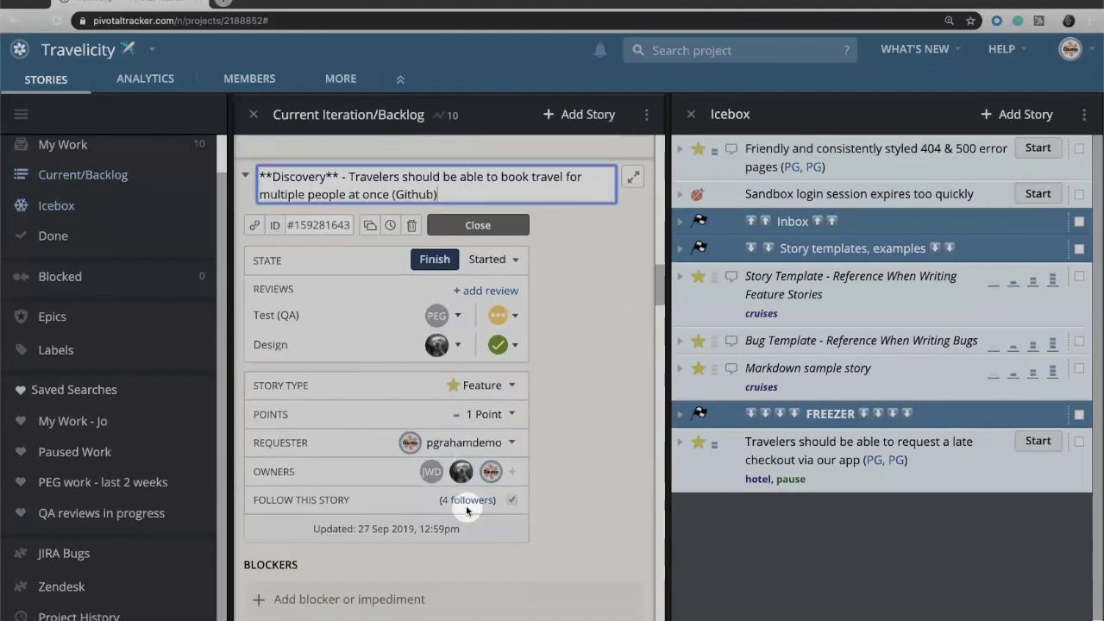
pyautogui.scroll(-10, 467, 510)
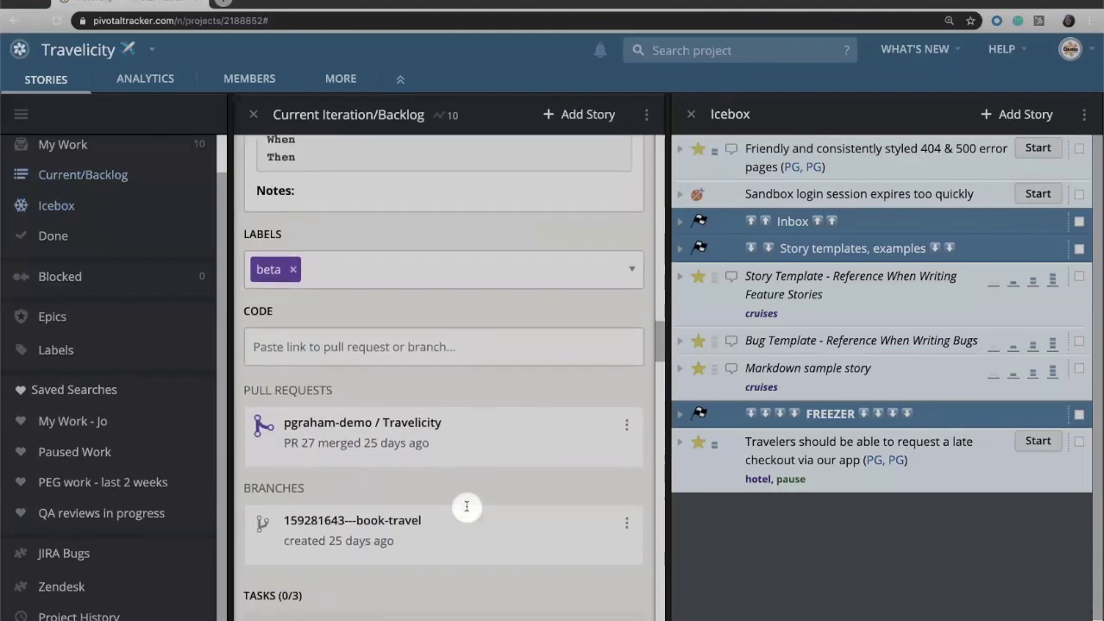
pyautogui.scroll(-3, 466, 508)
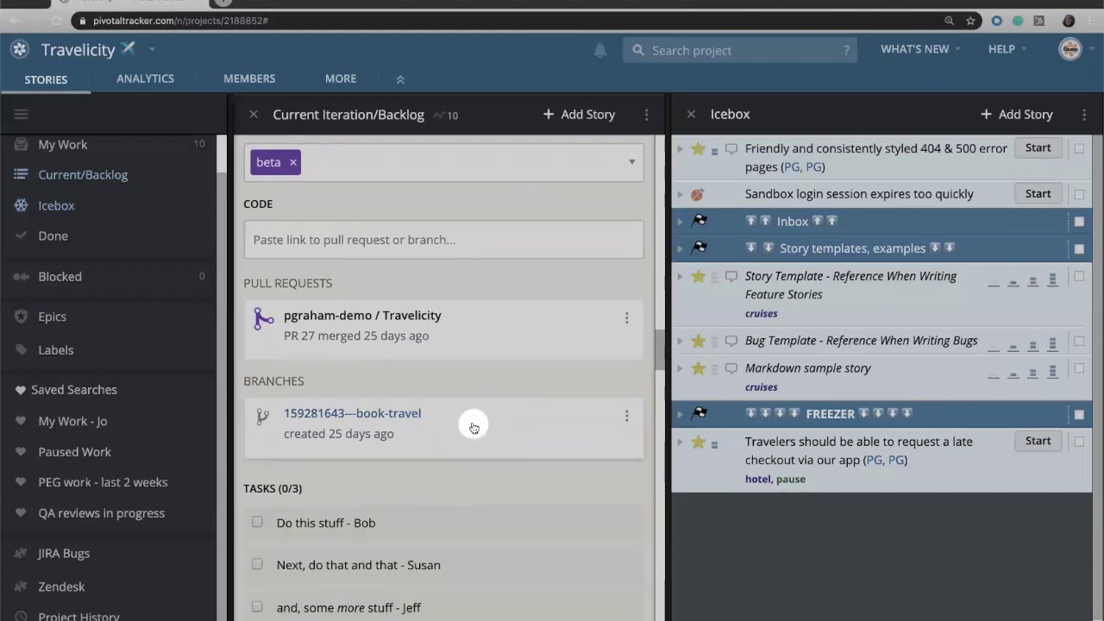
pyautogui.scroll(-5, 491, 333)
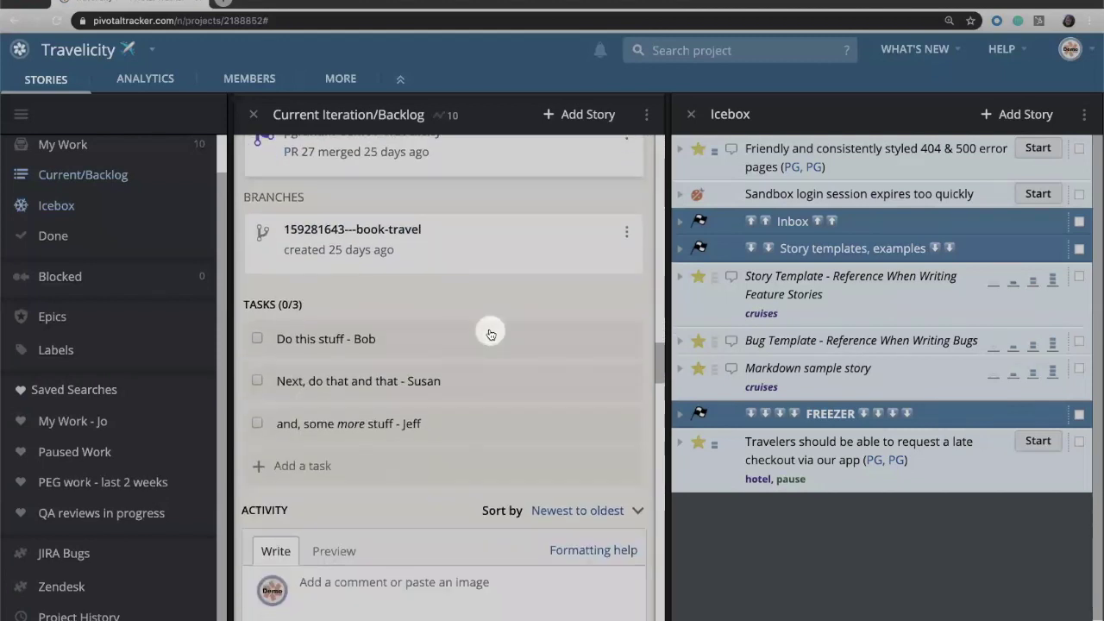
pyautogui.scroll(-9, 490, 334)
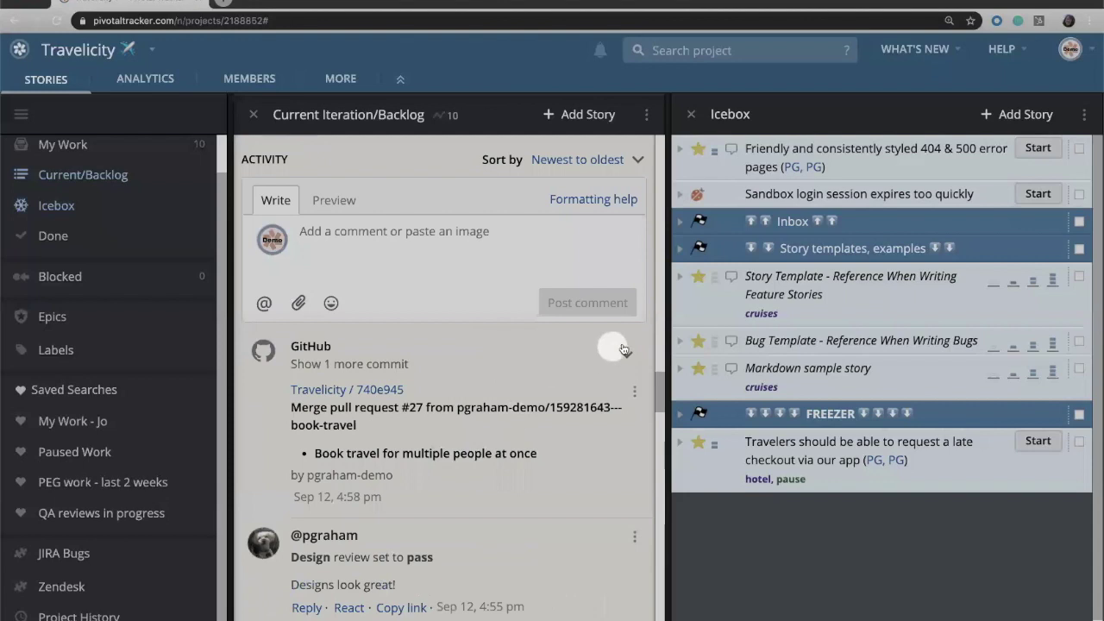
pyautogui.click(624, 350)
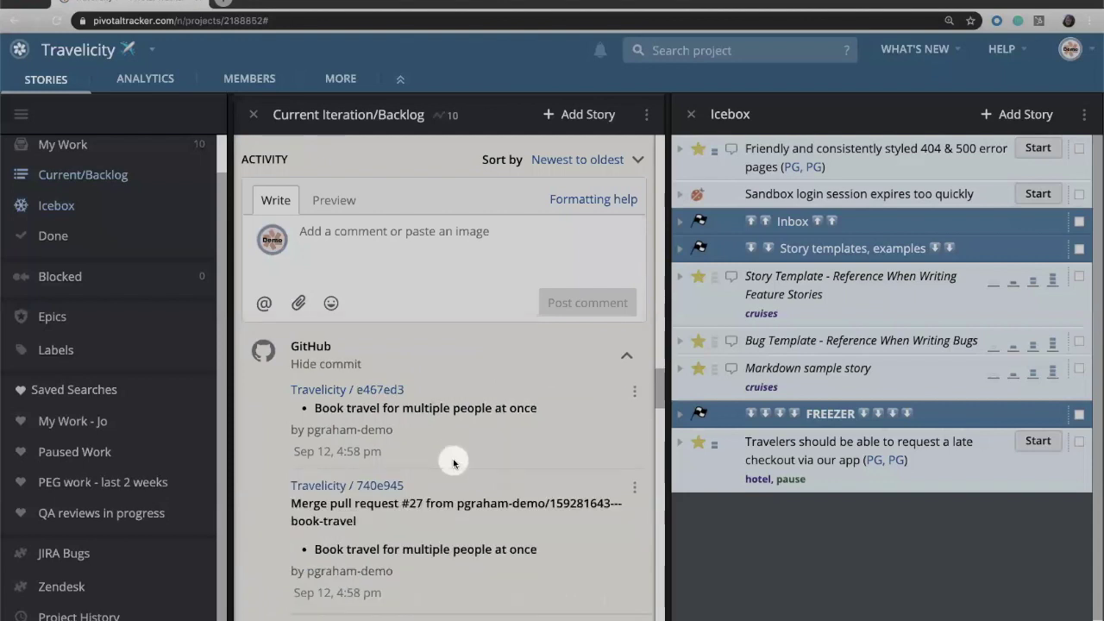
pyautogui.scroll(-2, 453, 462)
pyautogui.scroll(4, 452, 461)
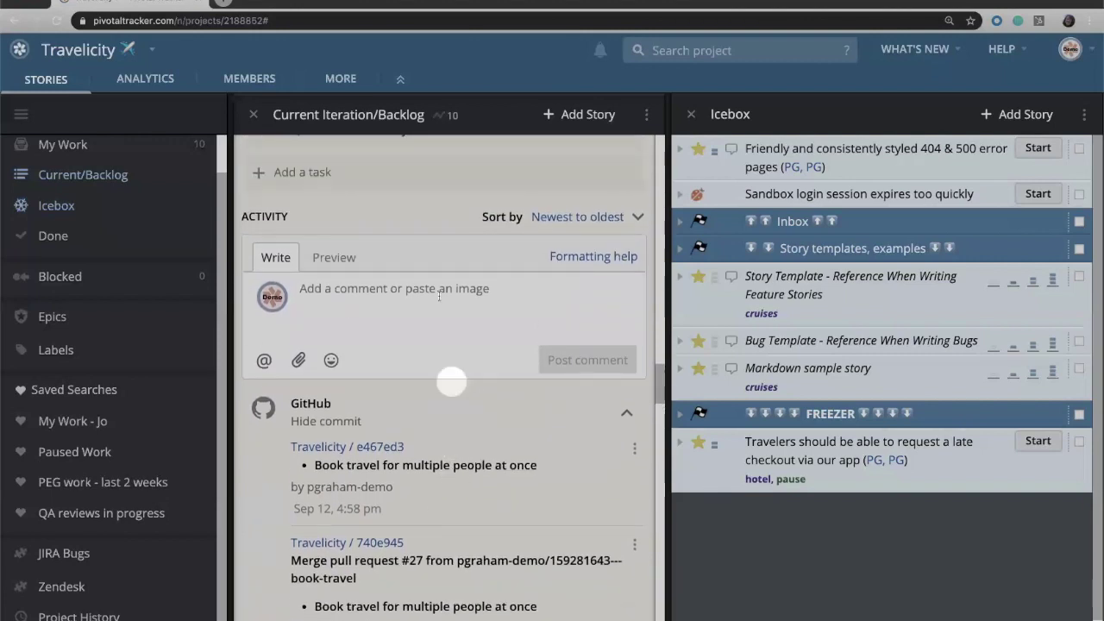
pyautogui.click(430, 298)
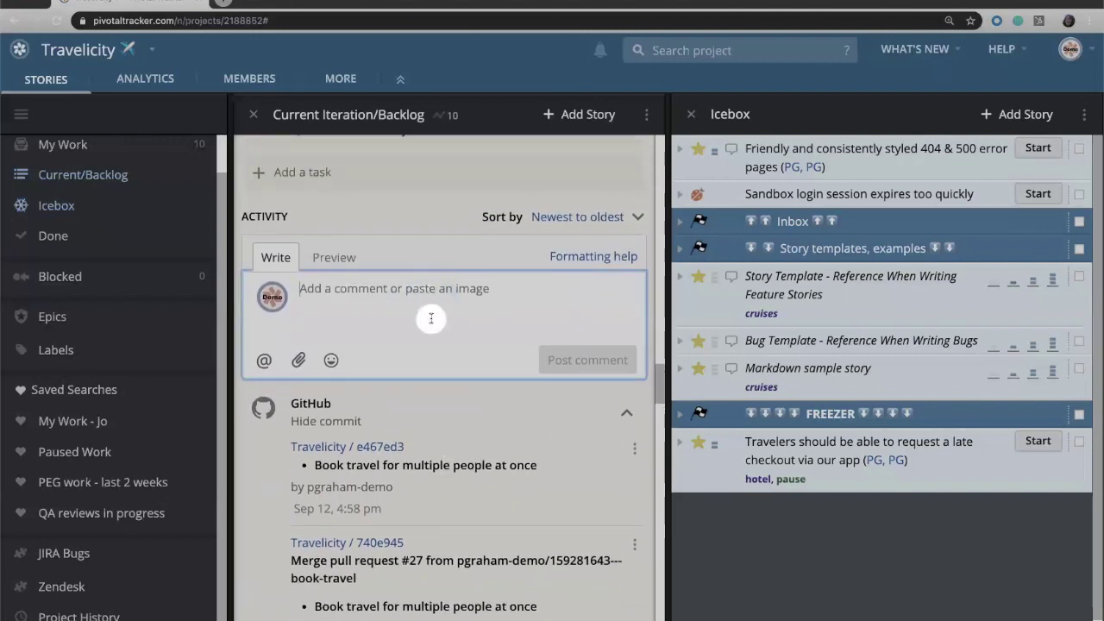
pyautogui.scroll(15, 431, 319)
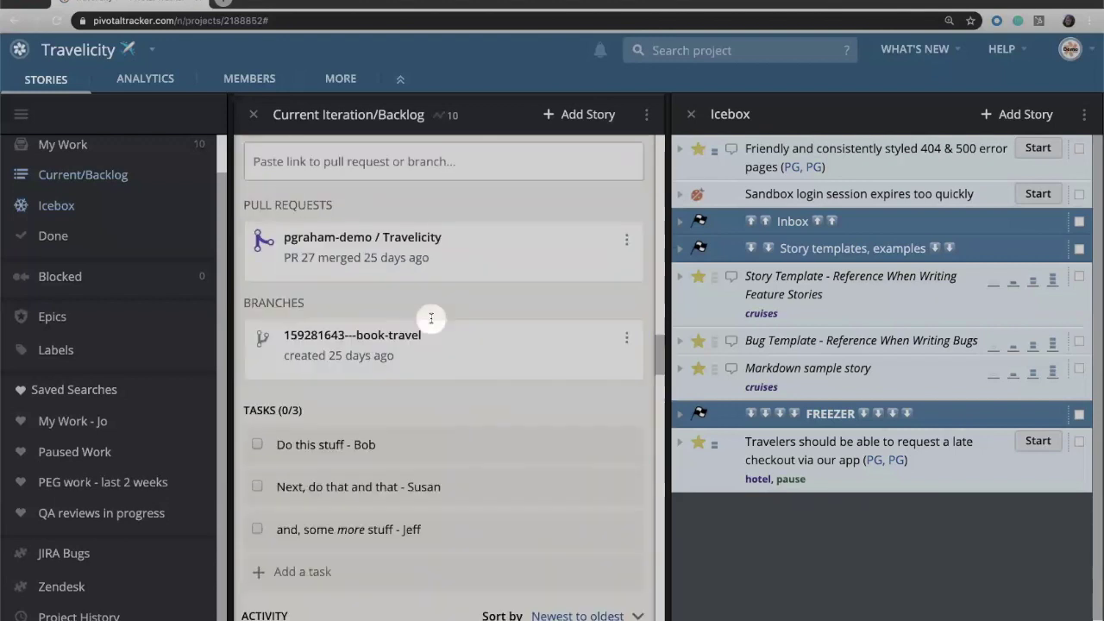
pyautogui.scroll(15, 430, 317)
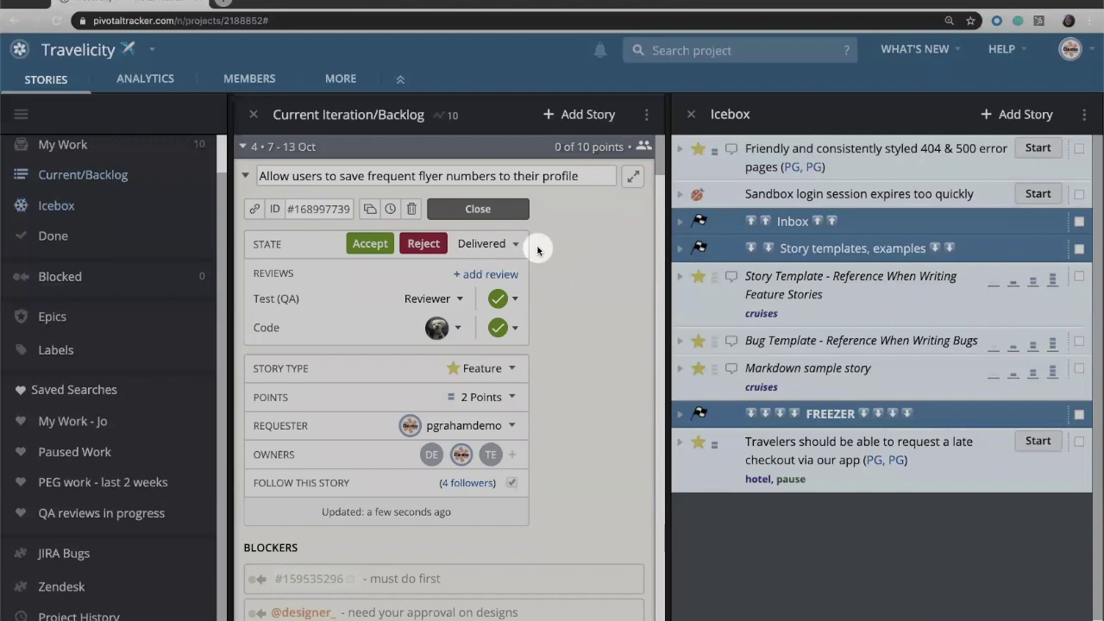
# Reject the frequent flyer story, giving a reason why it does not meet acceptance
pyautogui.click(432, 245)
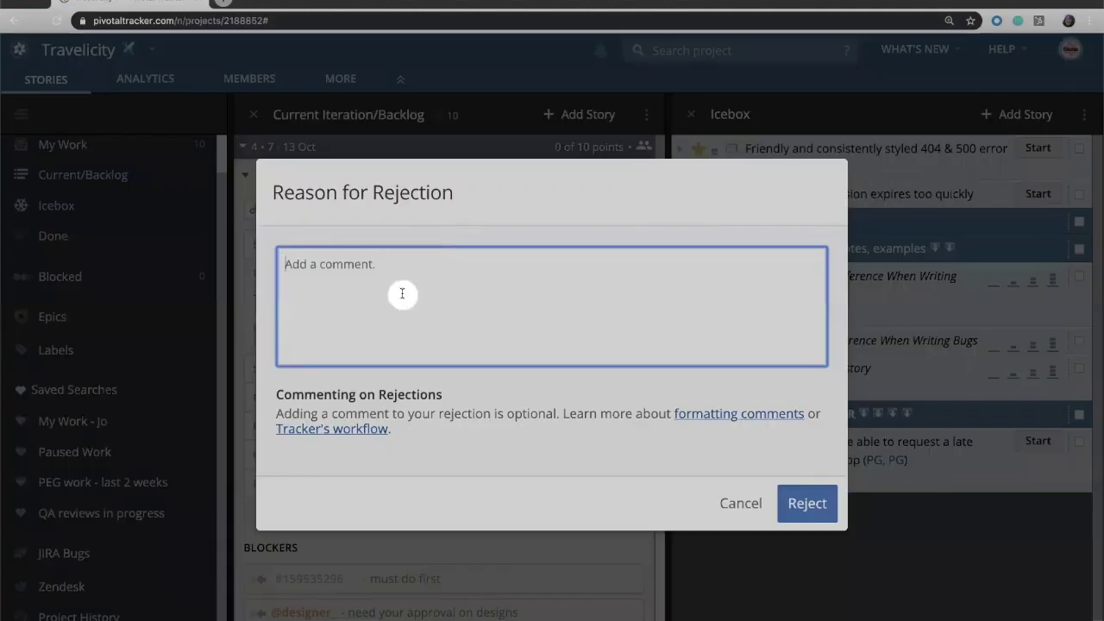
pyautogui.write('detail why does not meet accetance...')
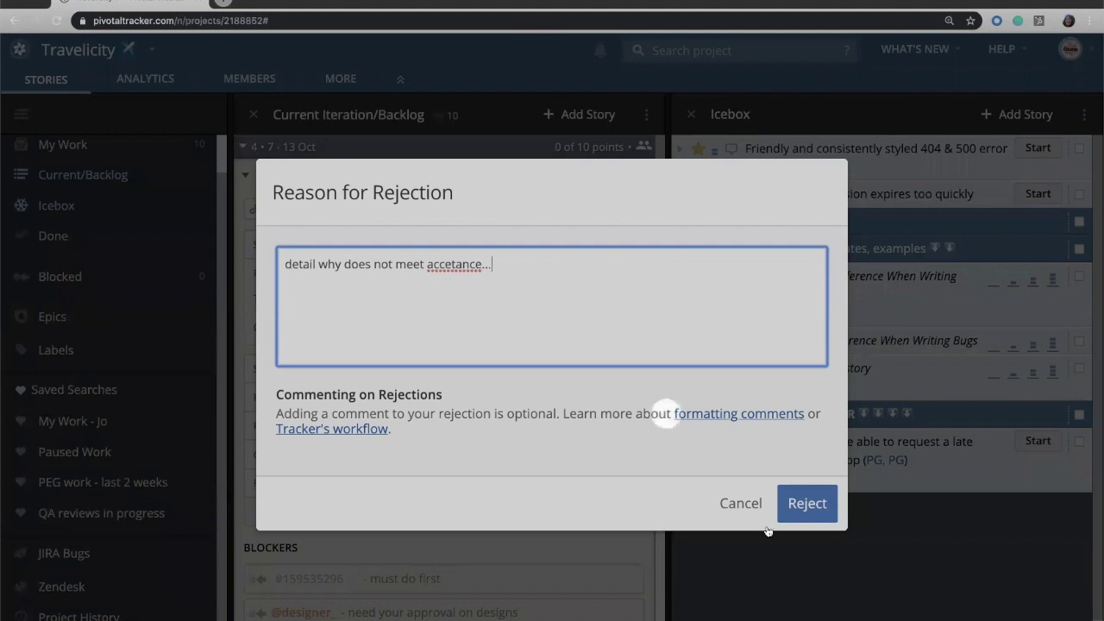
pyautogui.click(816, 505)
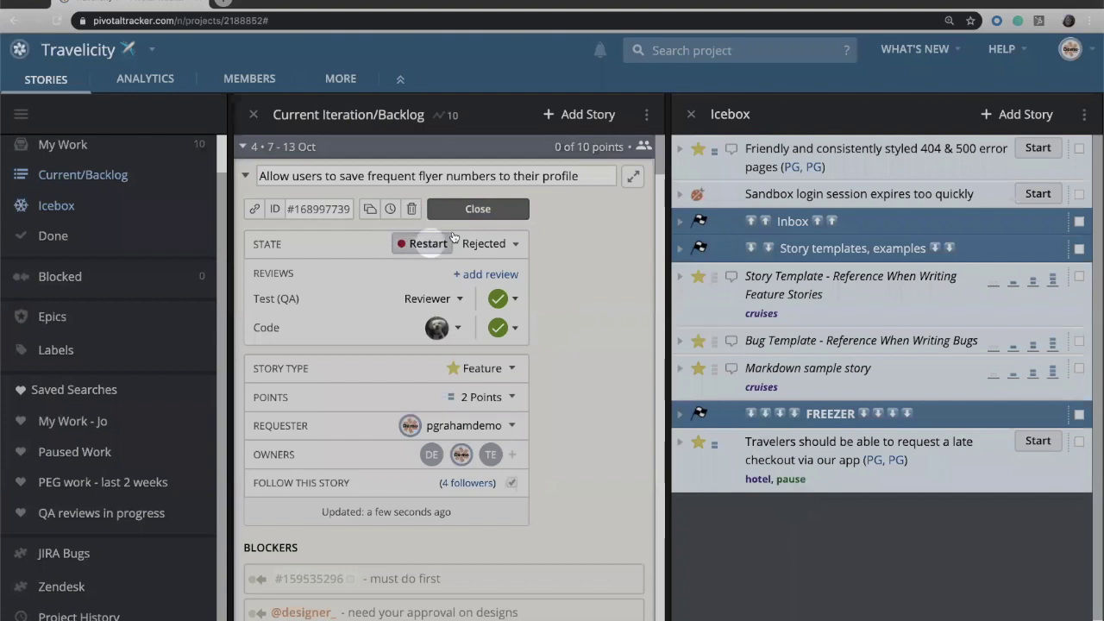
# Collapse both open stories, then restart, finish, deliver and accept the frequent flyer story
pyautogui.click(495, 209)
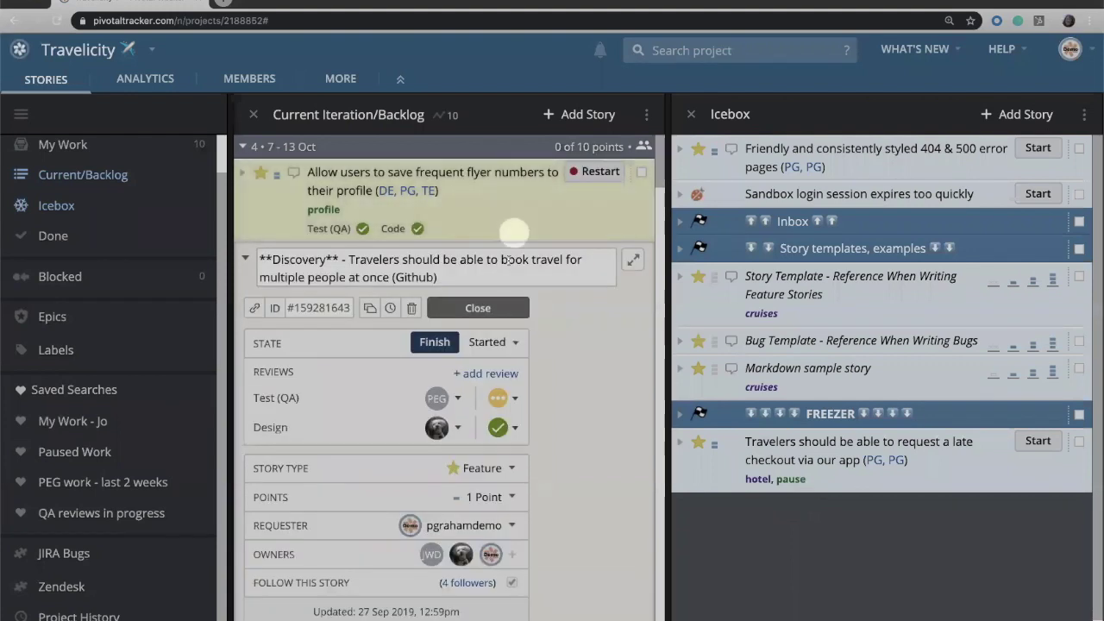
pyautogui.click(499, 304)
pyautogui.click(606, 177)
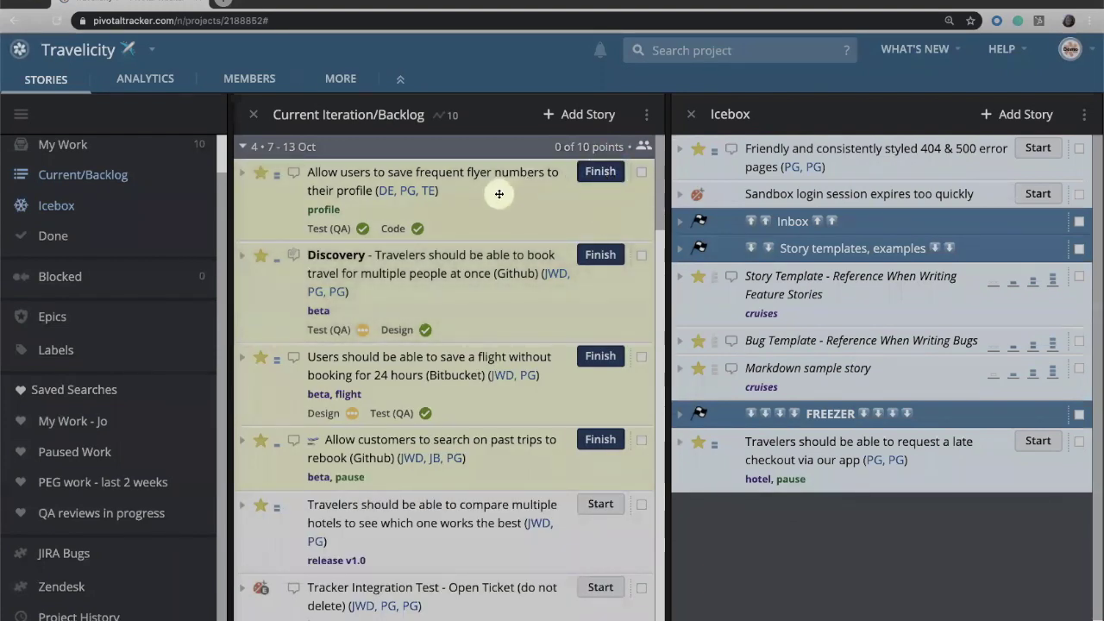
pyautogui.click(599, 176)
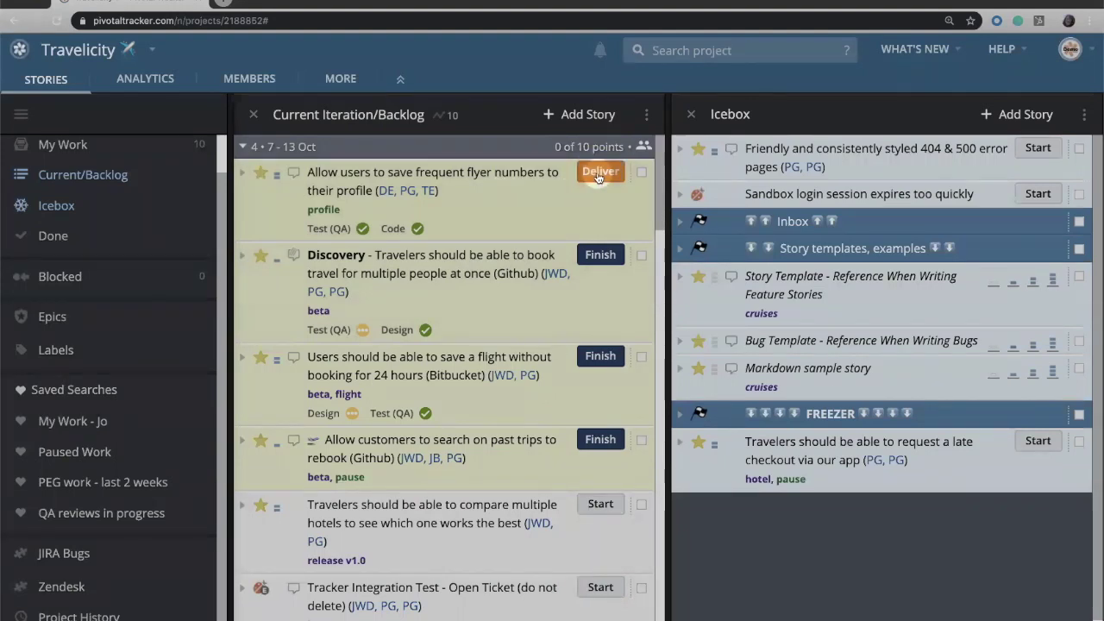
pyautogui.click(599, 173)
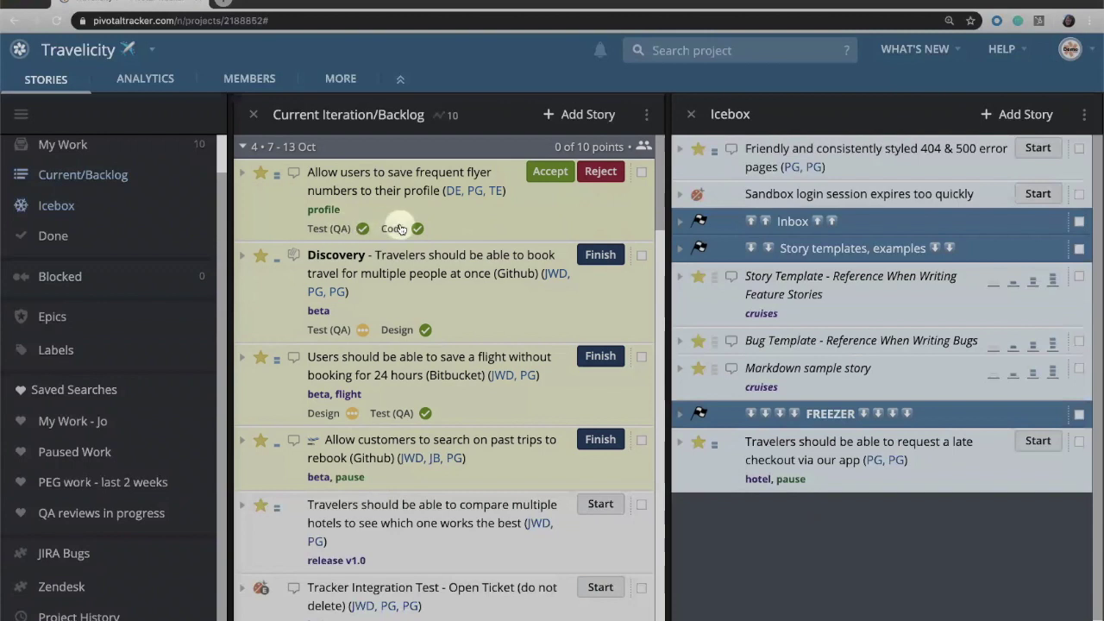
pyautogui.click(551, 172)
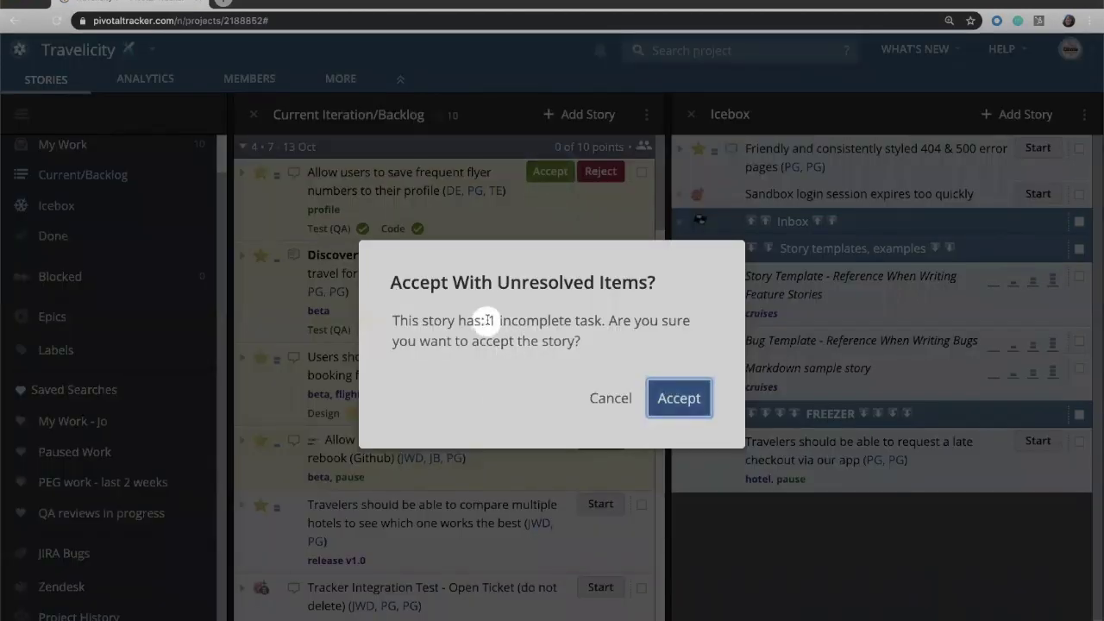
# Cancel the incomplete-task warning, tick the 'do that' task, and accept the frequent flyer story
pyautogui.moveTo(489, 321); pyautogui.dragTo(560, 322)
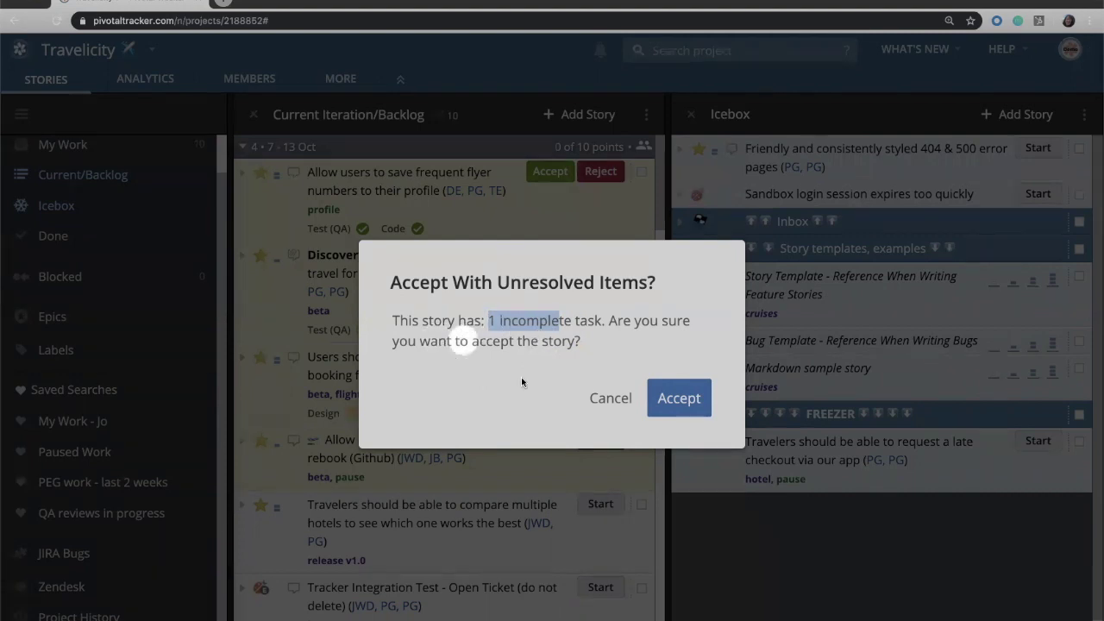
pyautogui.click(609, 400)
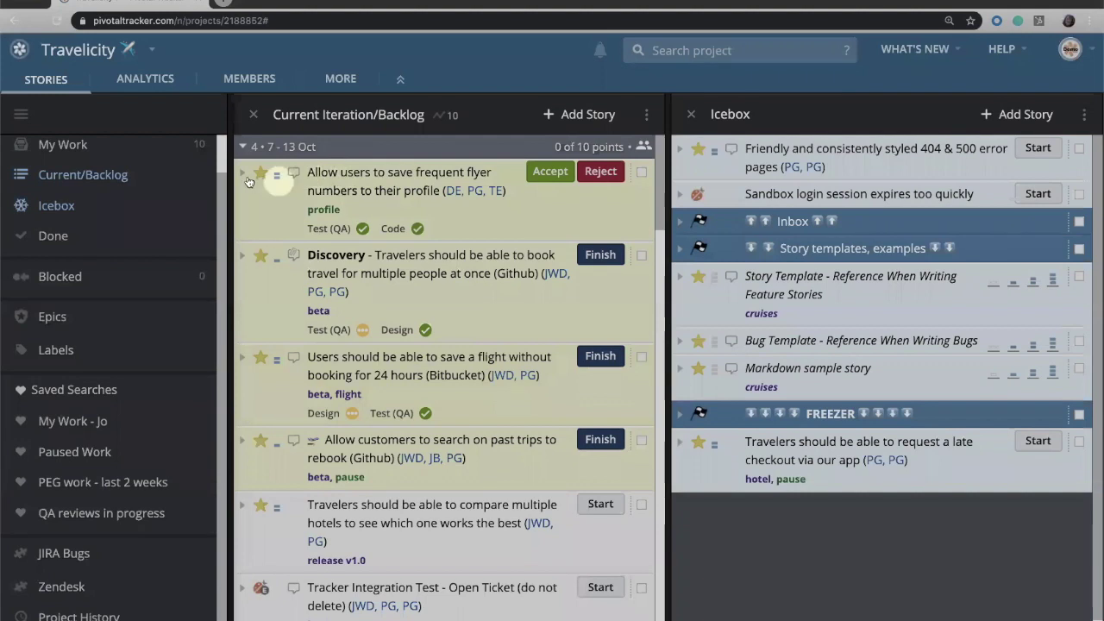
pyautogui.click(243, 173)
pyautogui.scroll(-4, 404, 423)
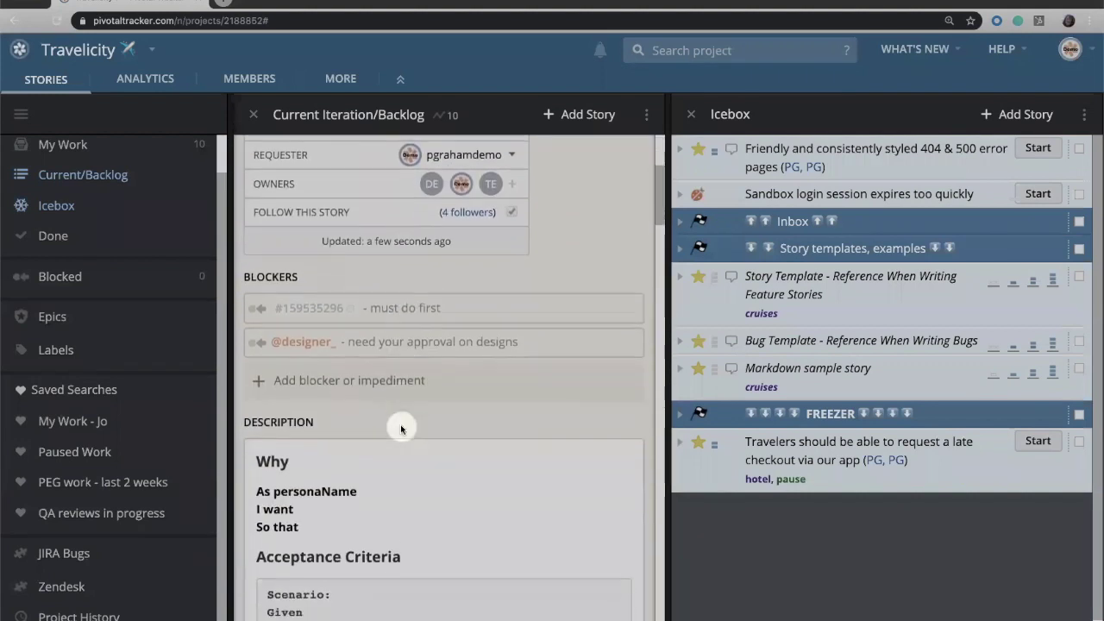
pyautogui.scroll(-5, 401, 427)
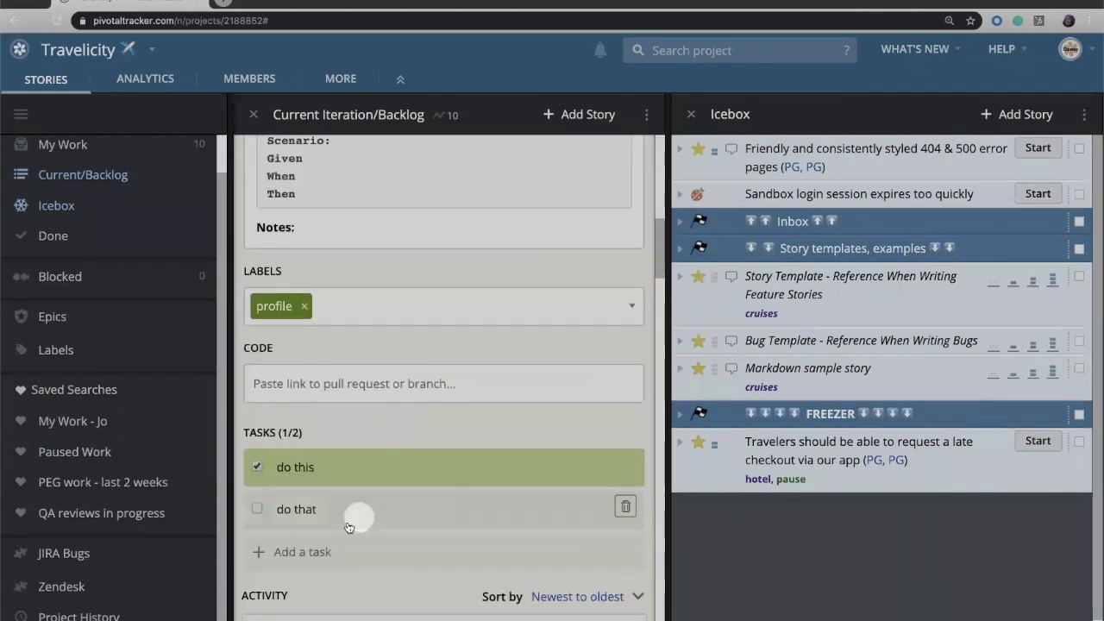
pyautogui.click(258, 509)
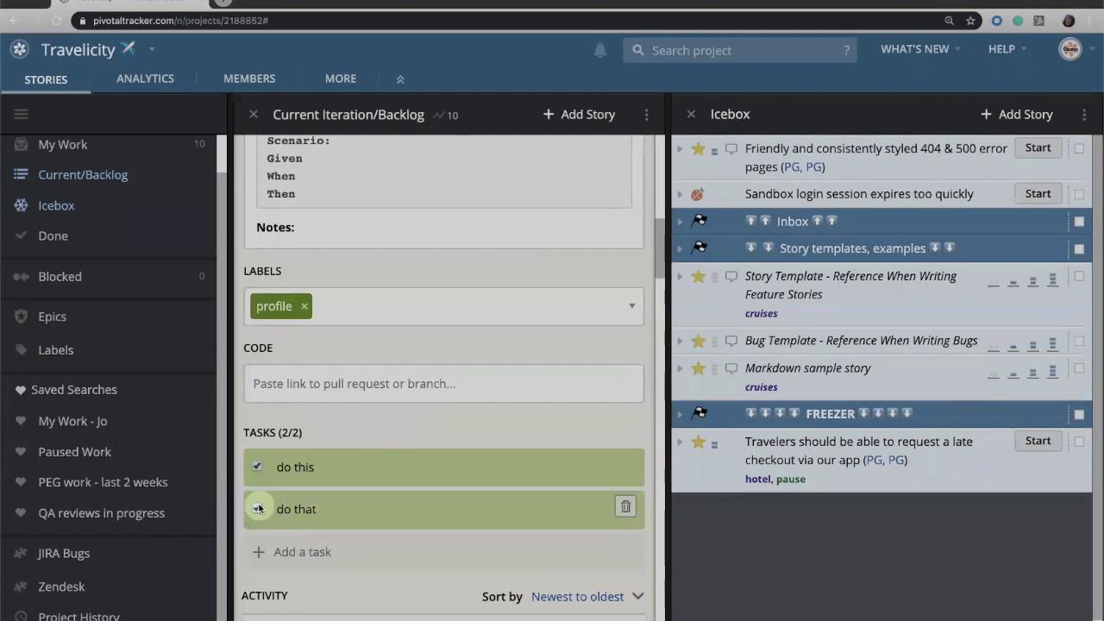
pyautogui.scroll(10, 258, 509)
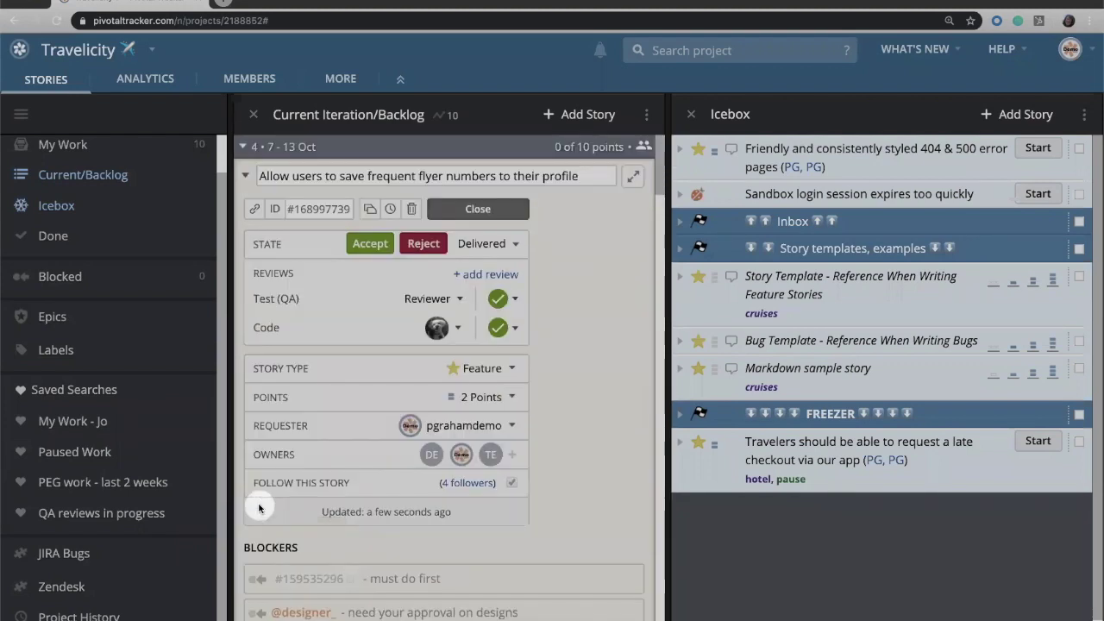
pyautogui.click(370, 244)
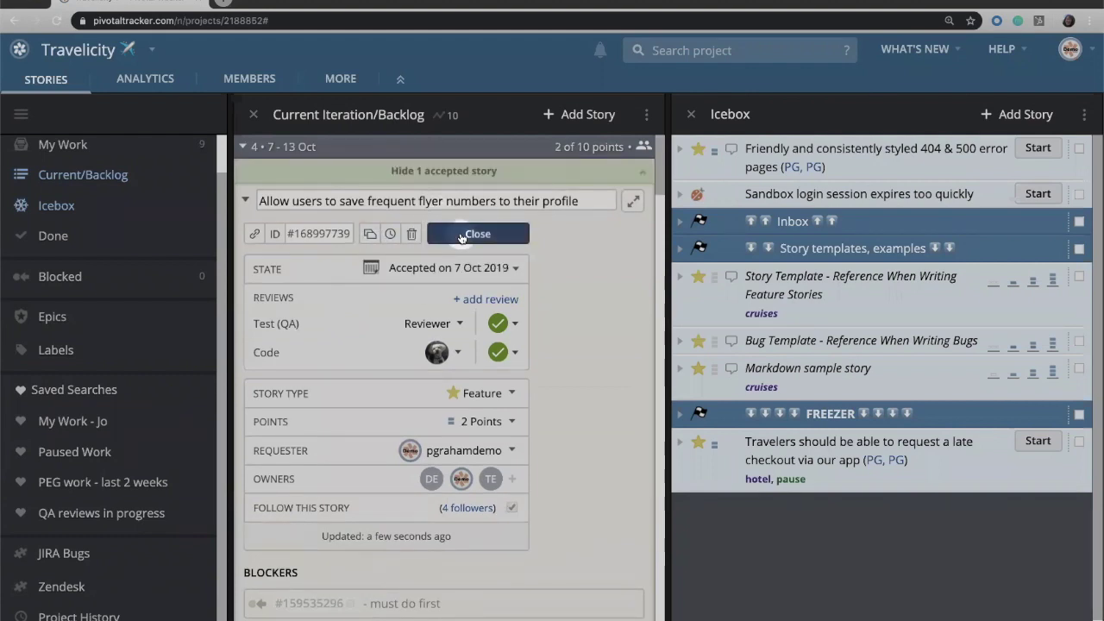
pyautogui.click(478, 234)
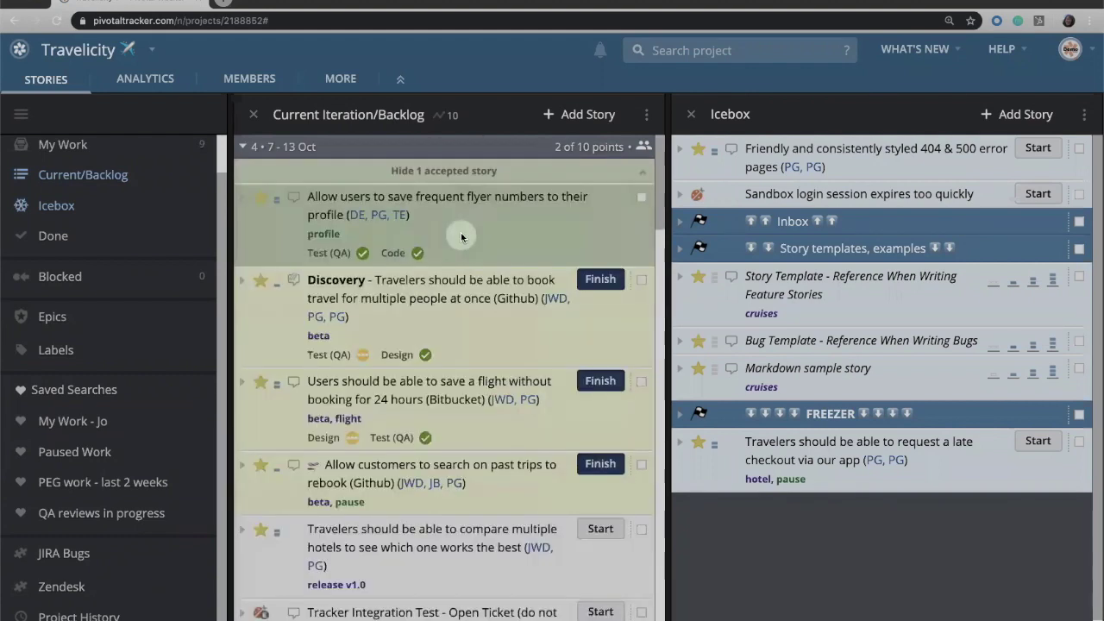
# Toggle 'Hide 1 accepted story' so it ends hidden, then show the Done panel with iterations 1–3
pyautogui.click(446, 176)
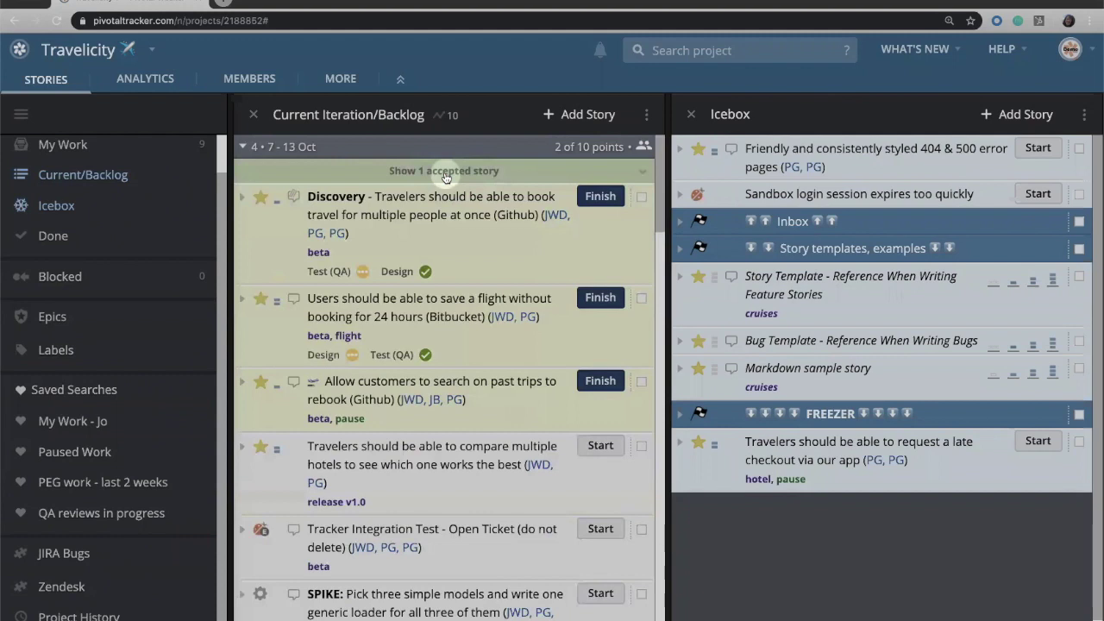
pyautogui.click(446, 177)
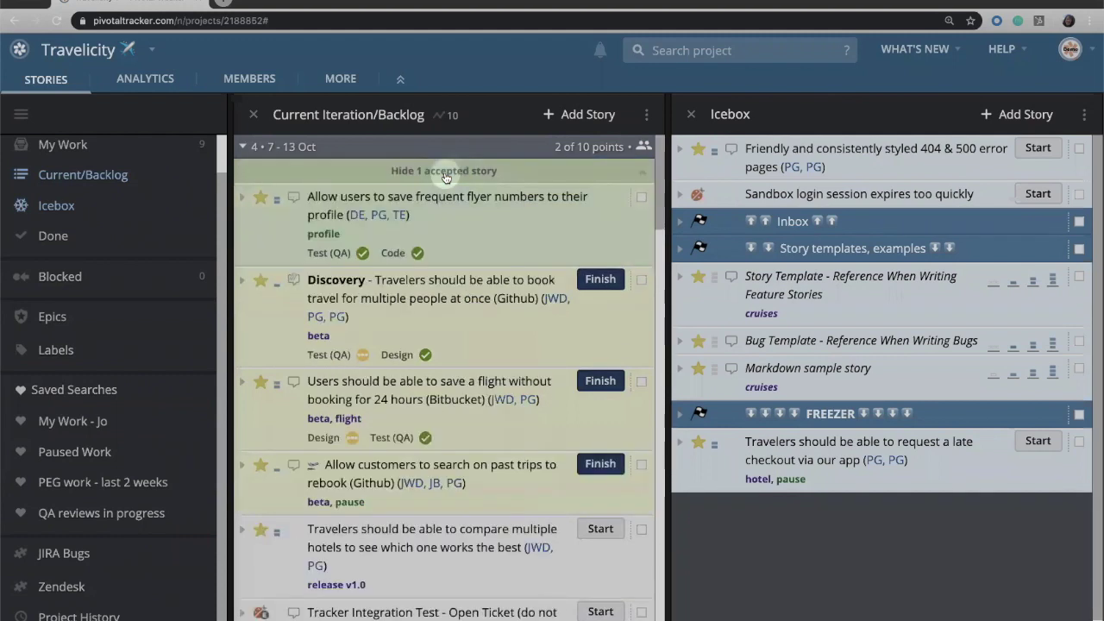
pyautogui.click(447, 177)
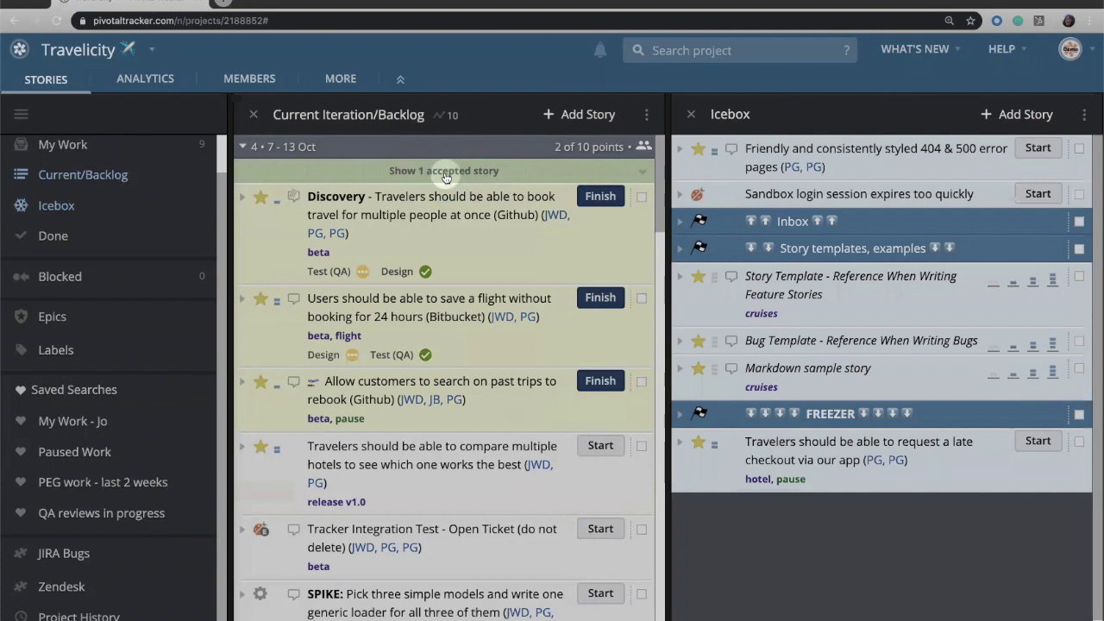
pyautogui.click(128, 248)
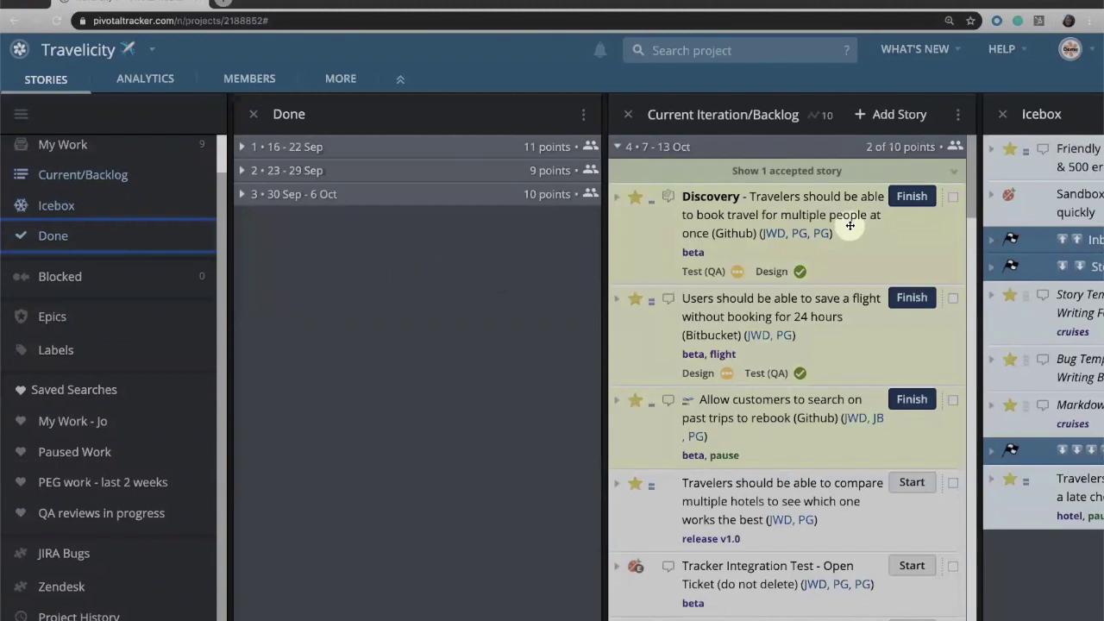
# Close the Done panel so only Current Iteration/Backlog and Icebox remain, iteration 4 at 2 of 10 points
pyautogui.scroll(-15, 850, 225)
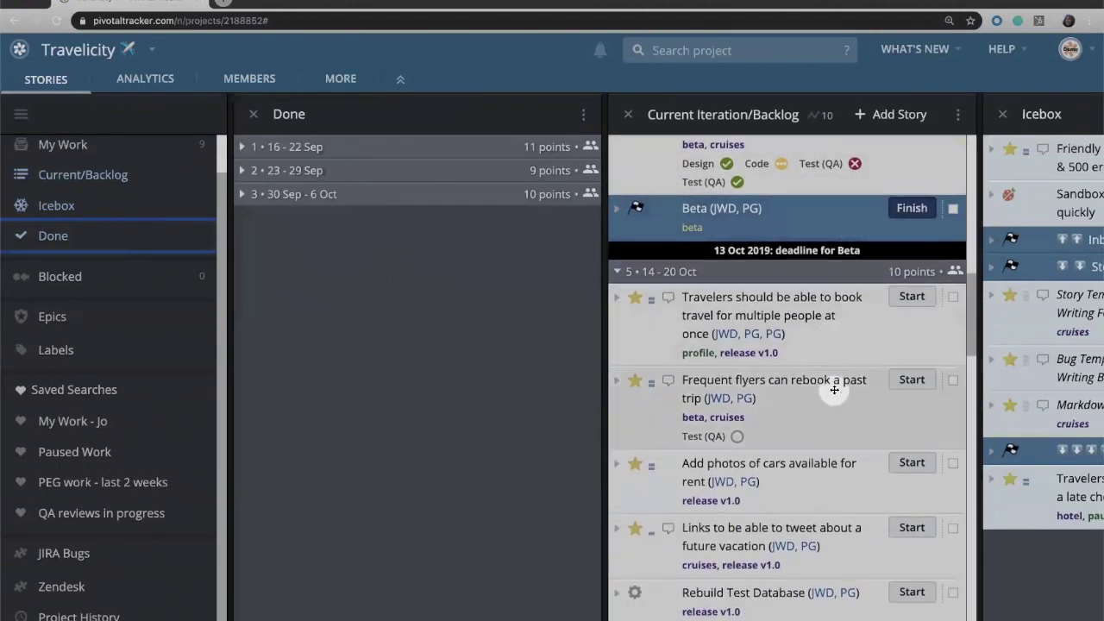
pyautogui.scroll(1, 62, 185)
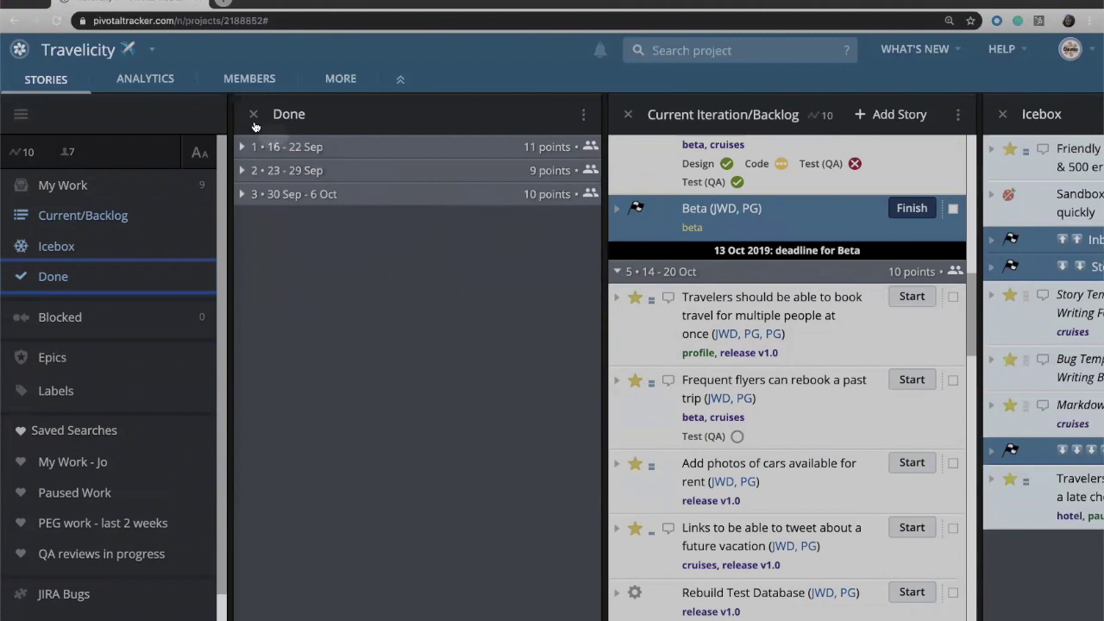
pyautogui.click(253, 114)
pyautogui.scroll(10, 405, 189)
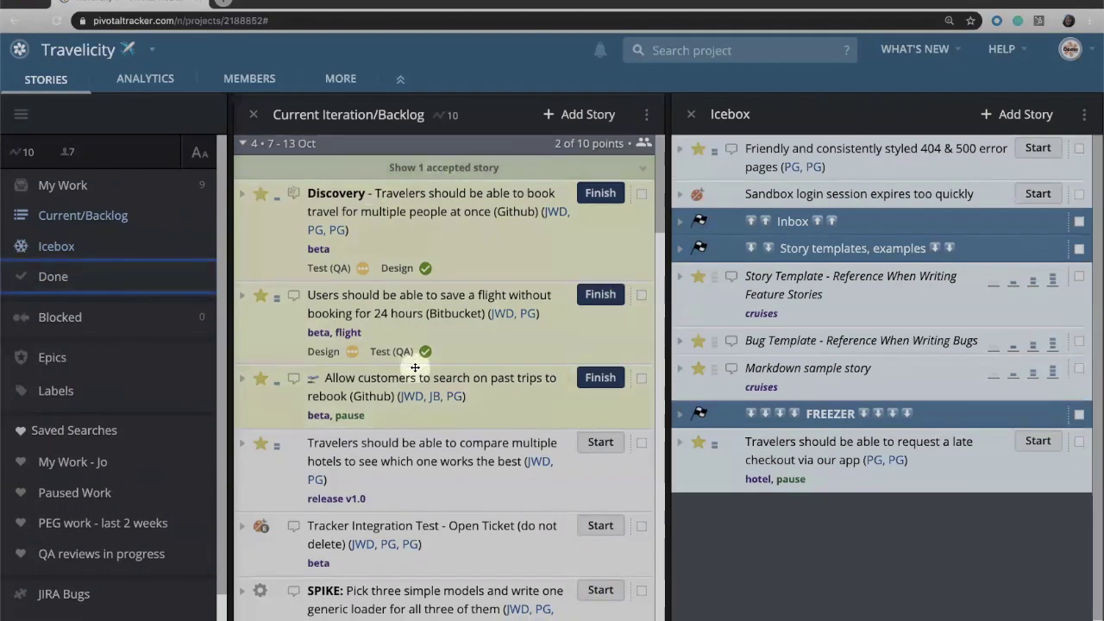
# Start, finish, deliver and accept the Tracker Integration Test bug
pyautogui.scroll(-2, 414, 362)
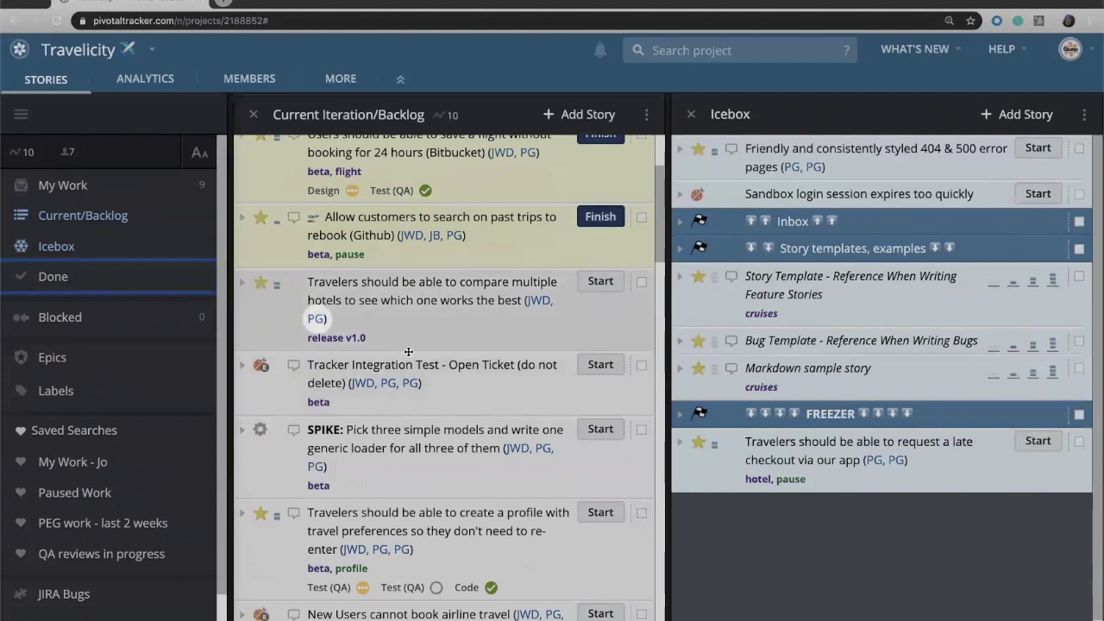
pyautogui.click(600, 365)
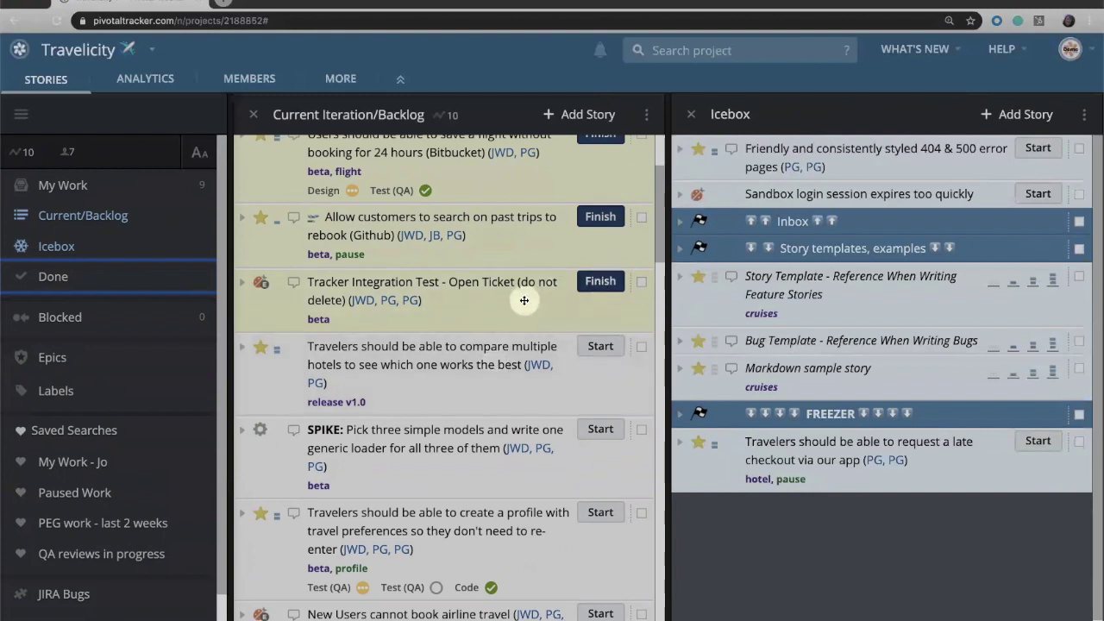
pyautogui.click(598, 283)
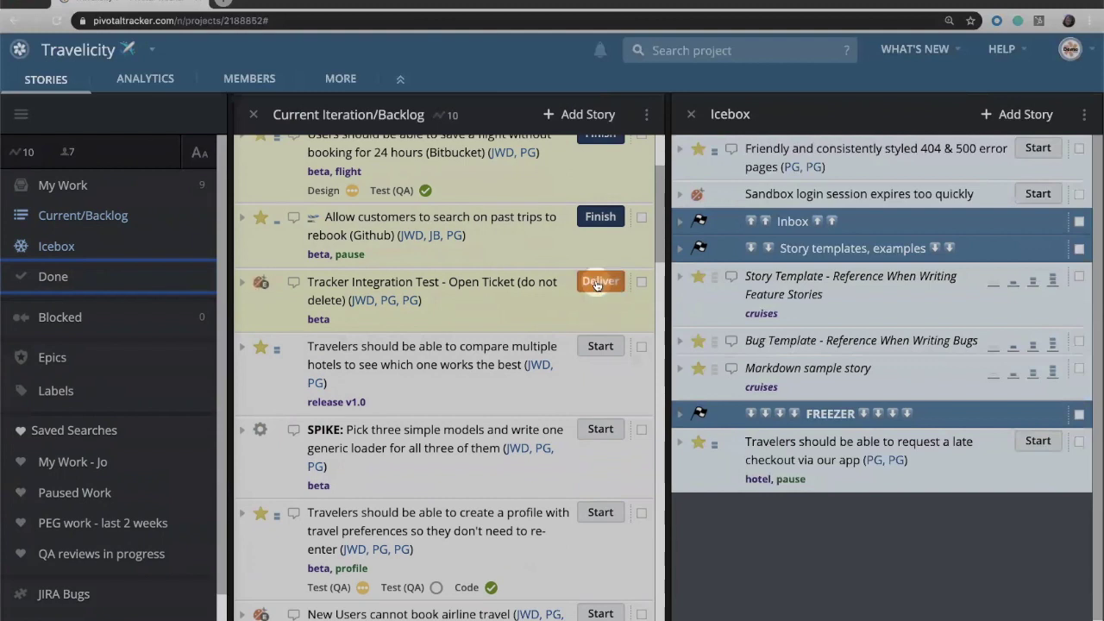
pyautogui.click(597, 283)
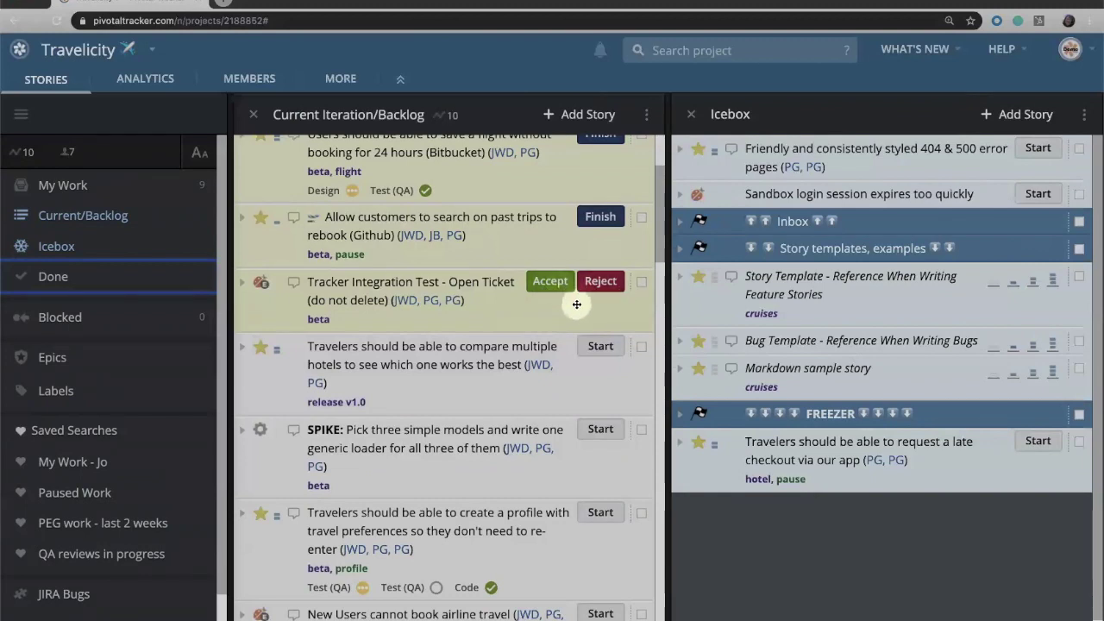
pyautogui.click(543, 282)
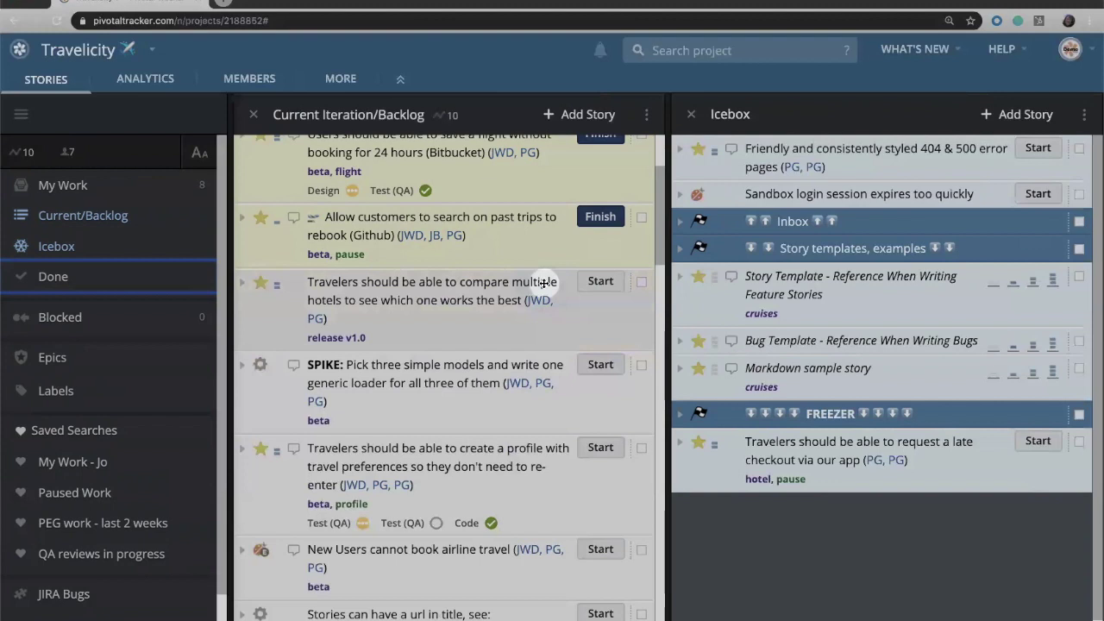
# Show and hide the 2 accepted stories in iteration 4 to confirm the bug is accepted
pyautogui.scroll(3, 543, 282)
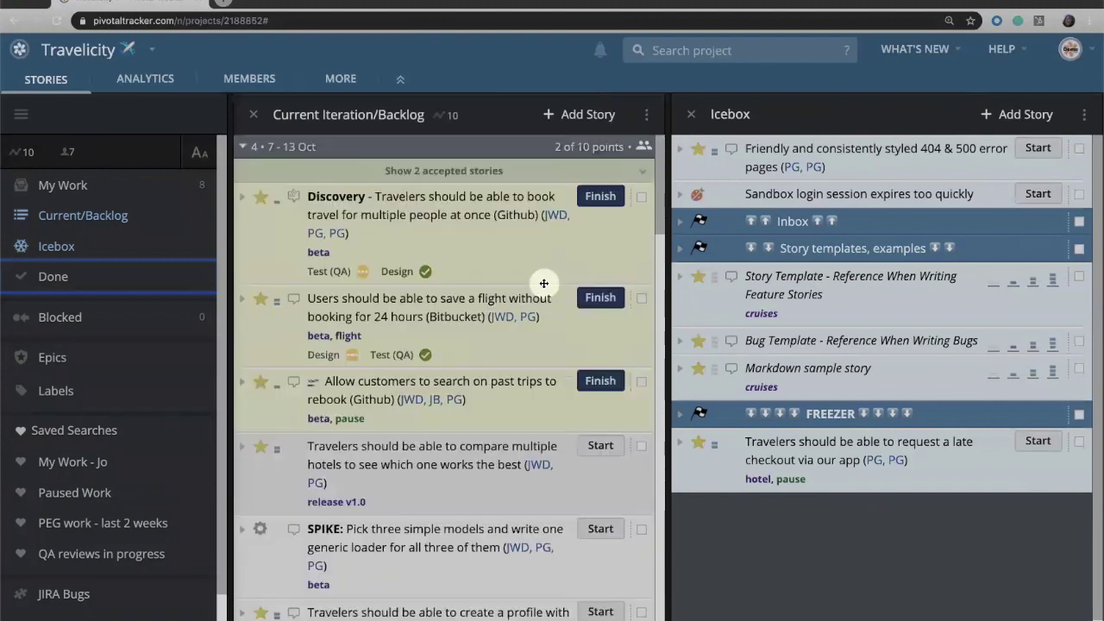
pyautogui.click(485, 172)
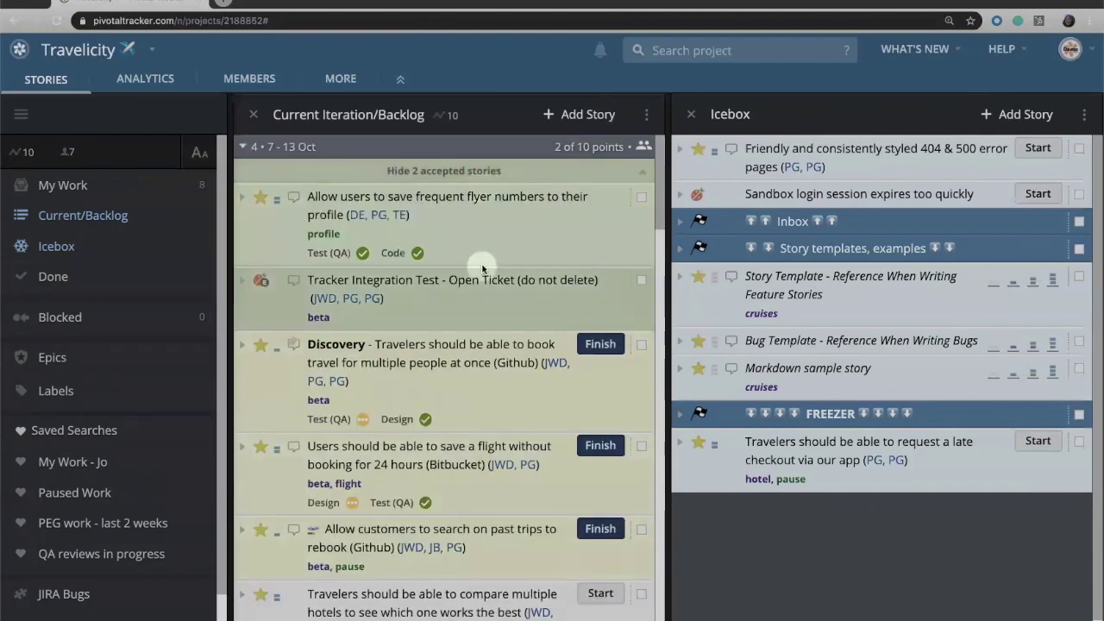
pyautogui.click(454, 175)
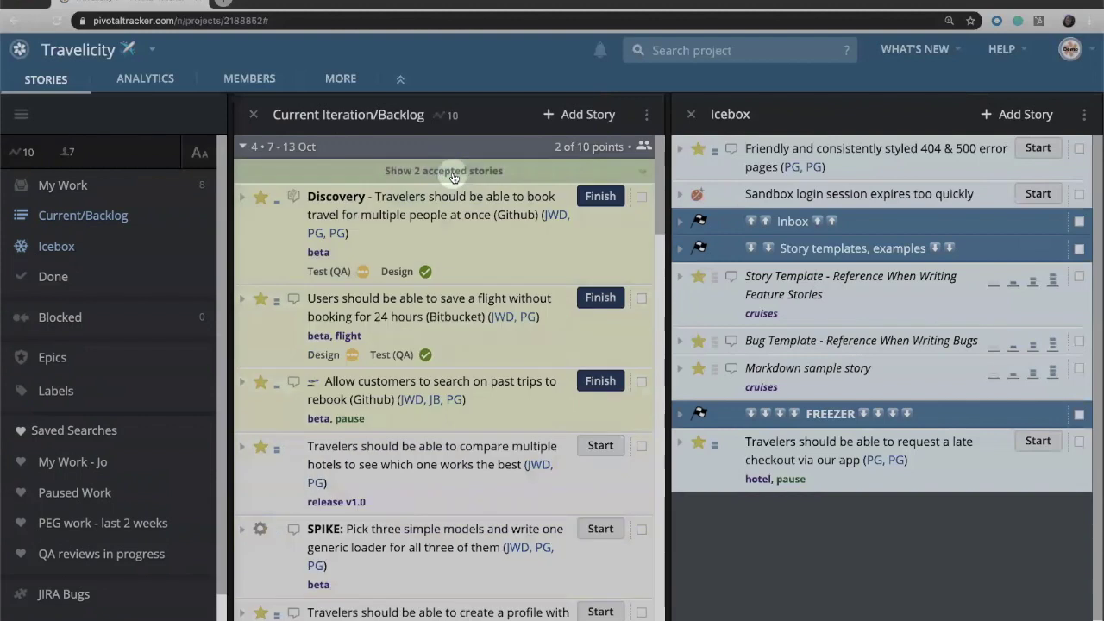
pyautogui.scroll(-5, 394, 404)
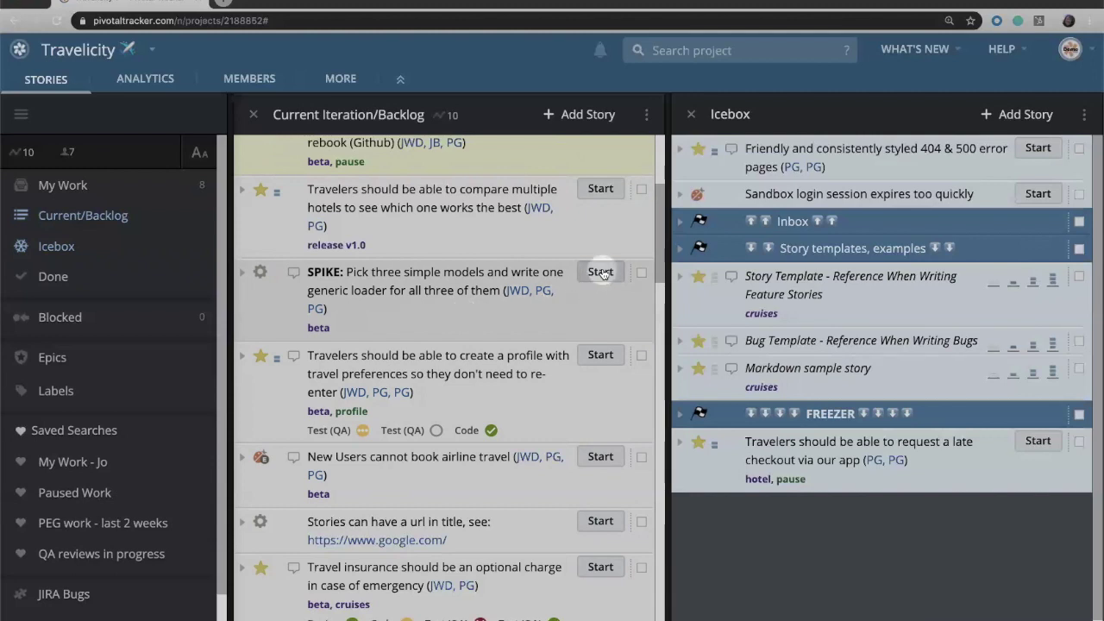
# Start and then finish the SPIKE generic-loader chore
pyautogui.click(601, 273)
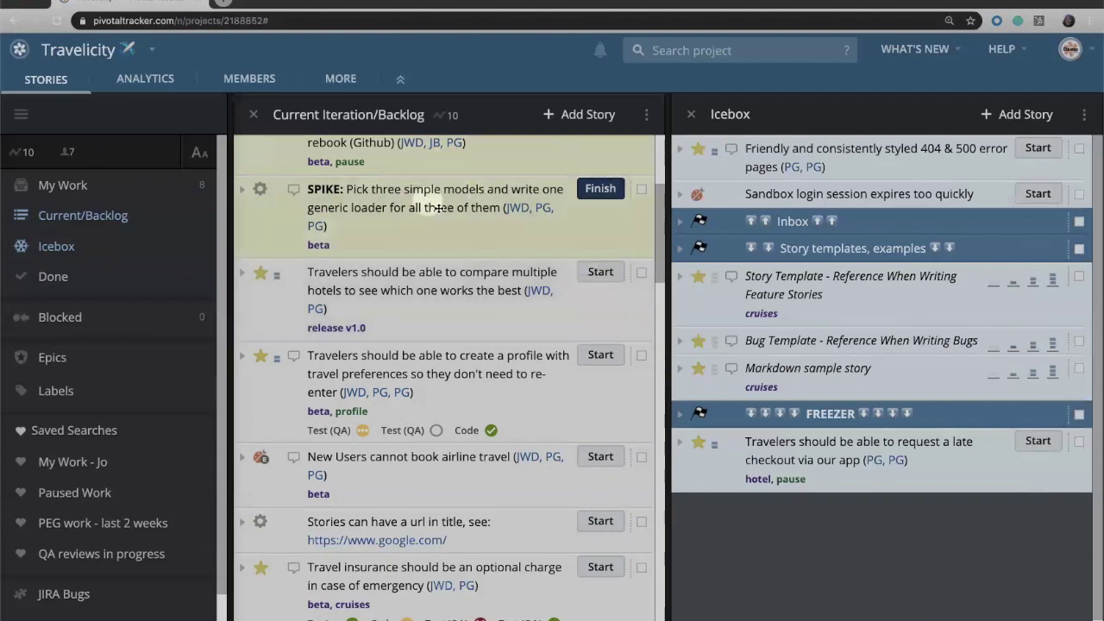
pyautogui.click(437, 210)
pyautogui.scroll(2, 437, 210)
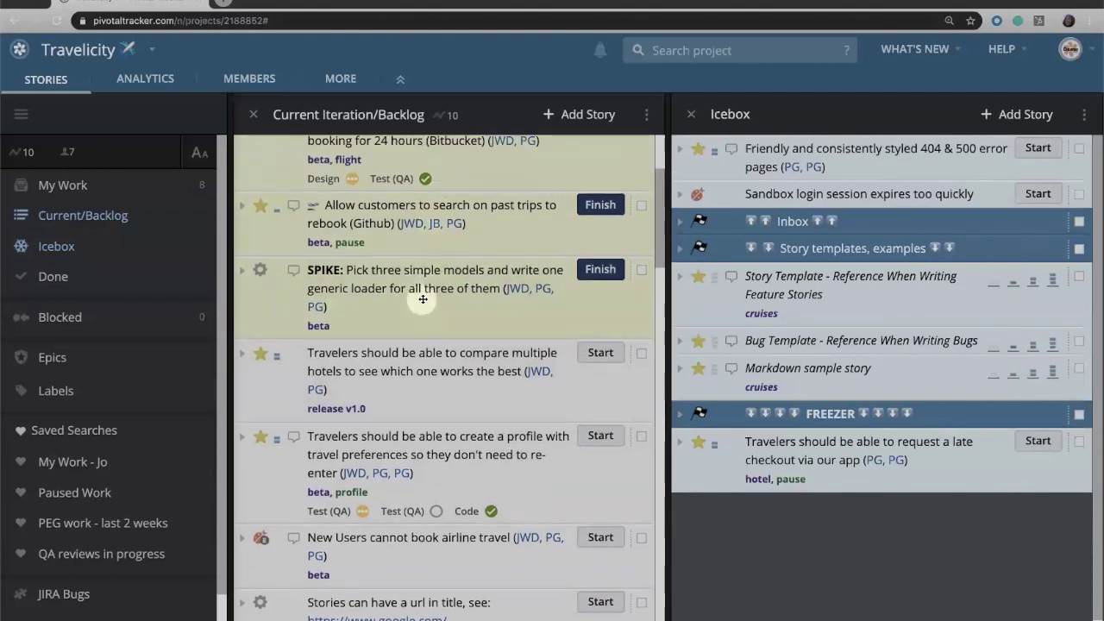
pyautogui.click(587, 282)
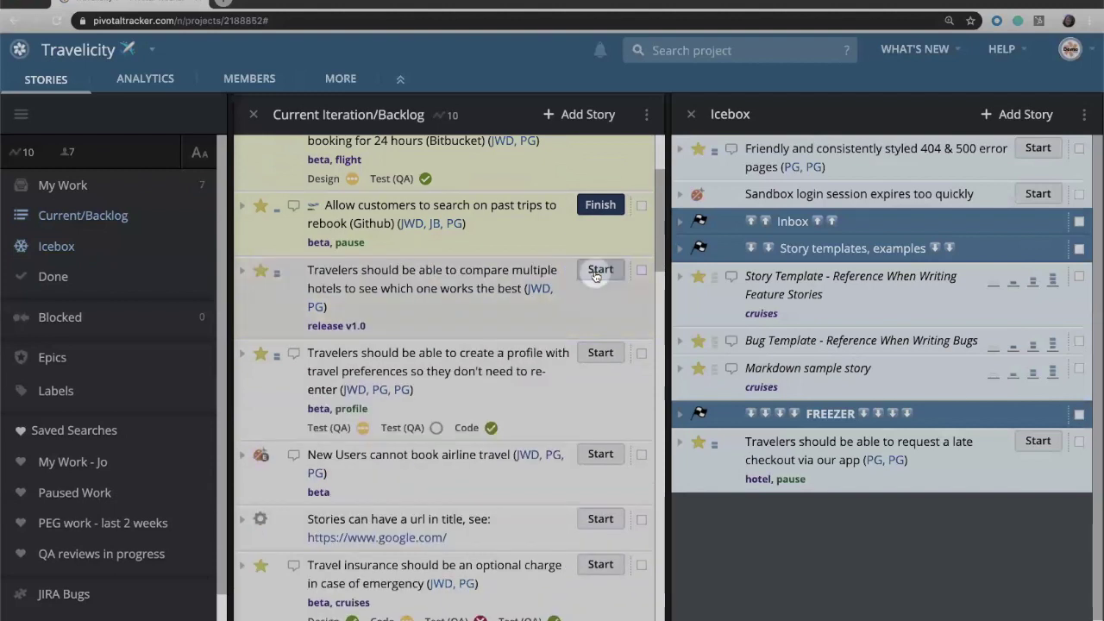
# Show and hide the 3 accepted stories to confirm the SPIKE chore is accepted
pyautogui.scroll(2, 595, 276)
pyautogui.scroll(3, 595, 276)
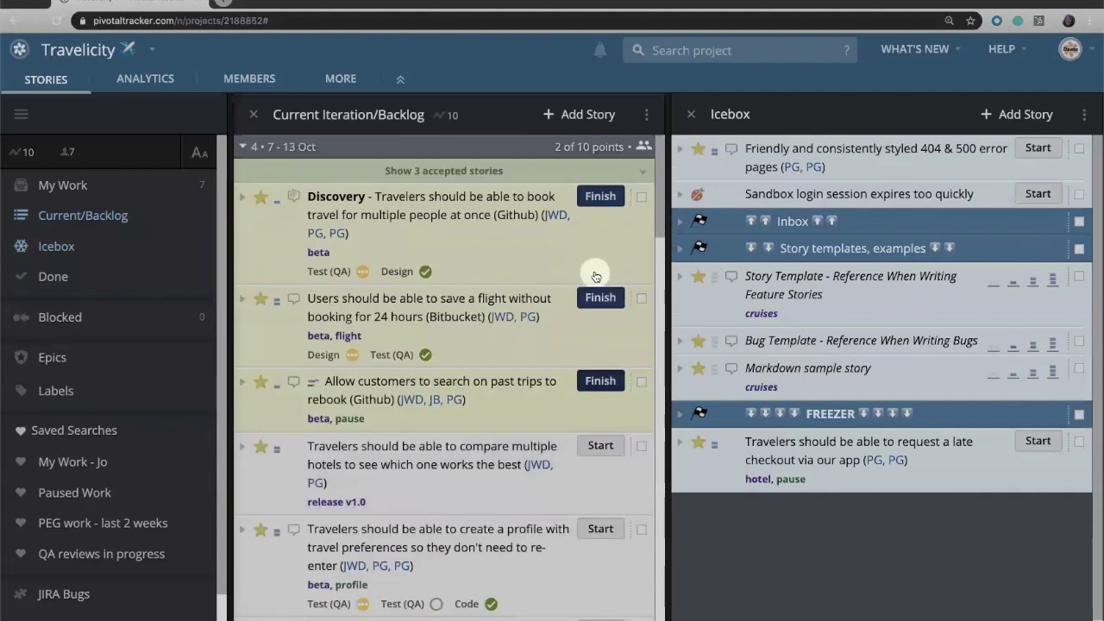
pyautogui.click(473, 171)
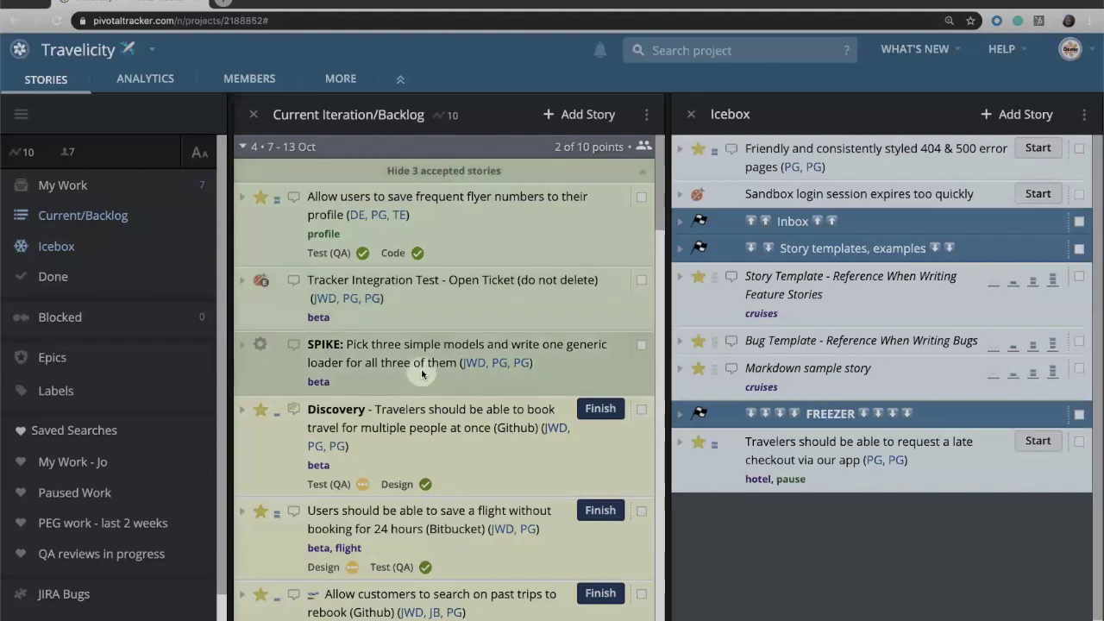
pyautogui.click(447, 173)
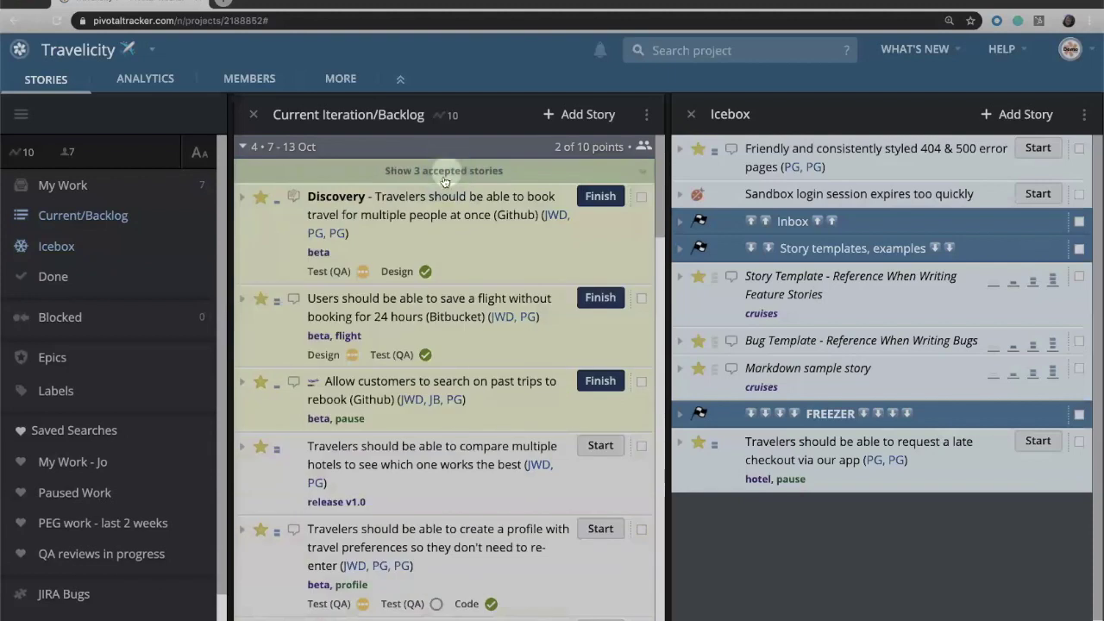